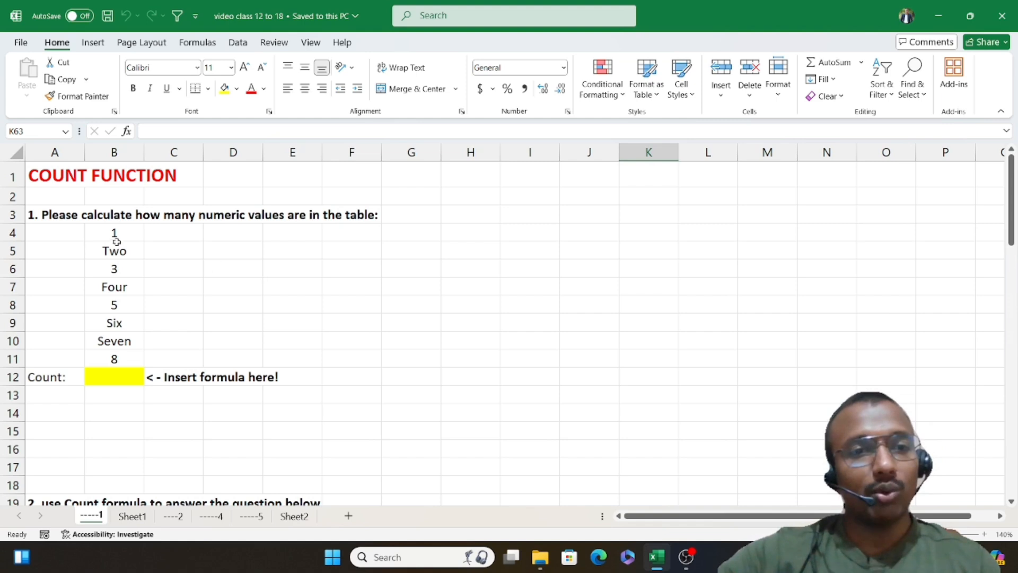
Step: Enter a COUNT formula in B12 that counts the numeric values in B4:B11
{"action": "left_click_drag", "start_coordinate": [115, 232], "coordinate": [122, 366]}
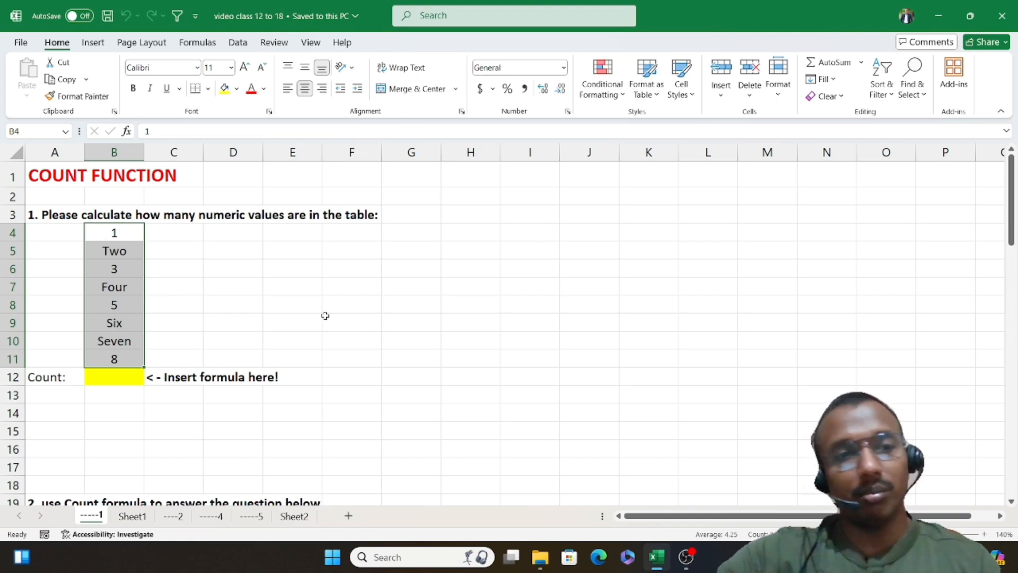
{"action": "left_click", "coordinate": [283, 377]}
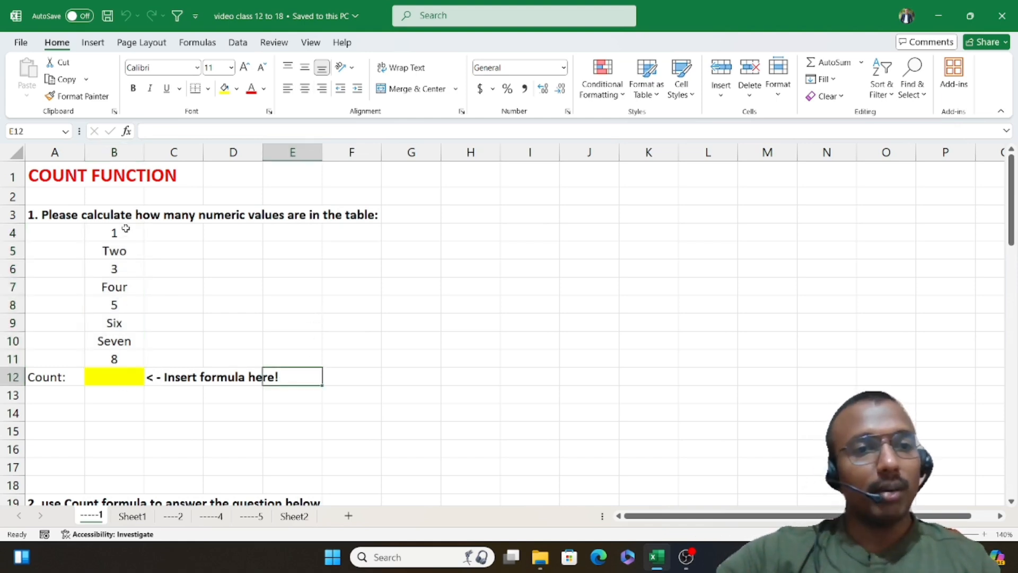
{"action": "left_click_drag", "start_coordinate": [122, 229], "coordinate": [120, 359]}
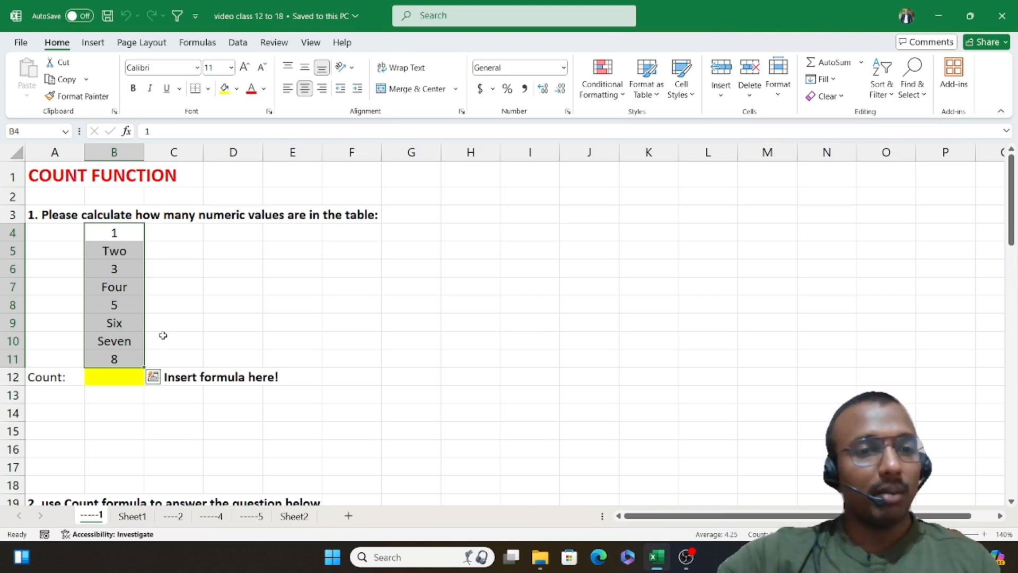
{"action": "left_click", "coordinate": [114, 376]}
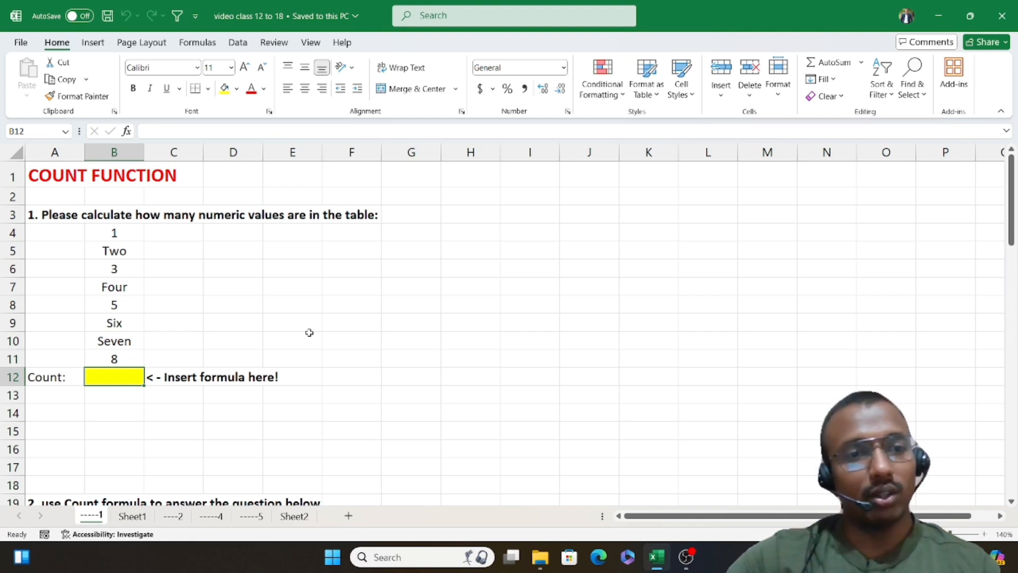
{"action": "type", "text": "="}
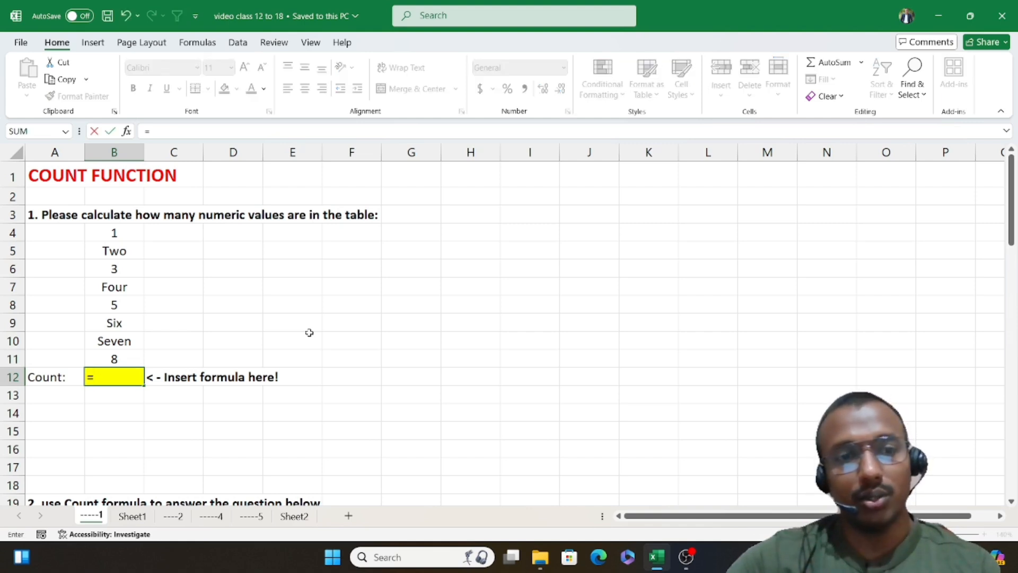
{"action": "type", "text": "cou"}
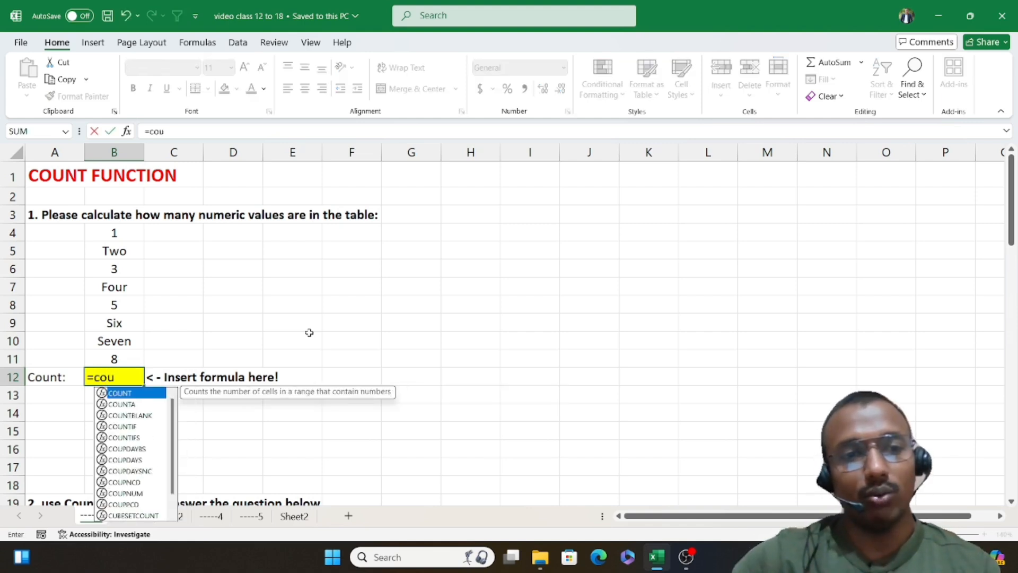
{"action": "key", "text": "Tab"}
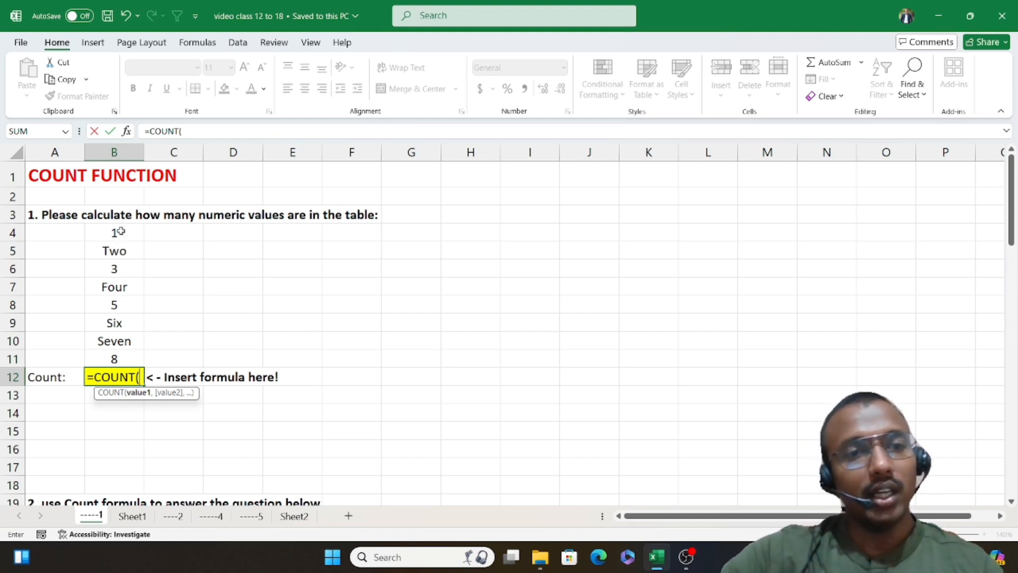
{"action": "left_click_drag", "start_coordinate": [115, 232], "coordinate": [119, 359]}
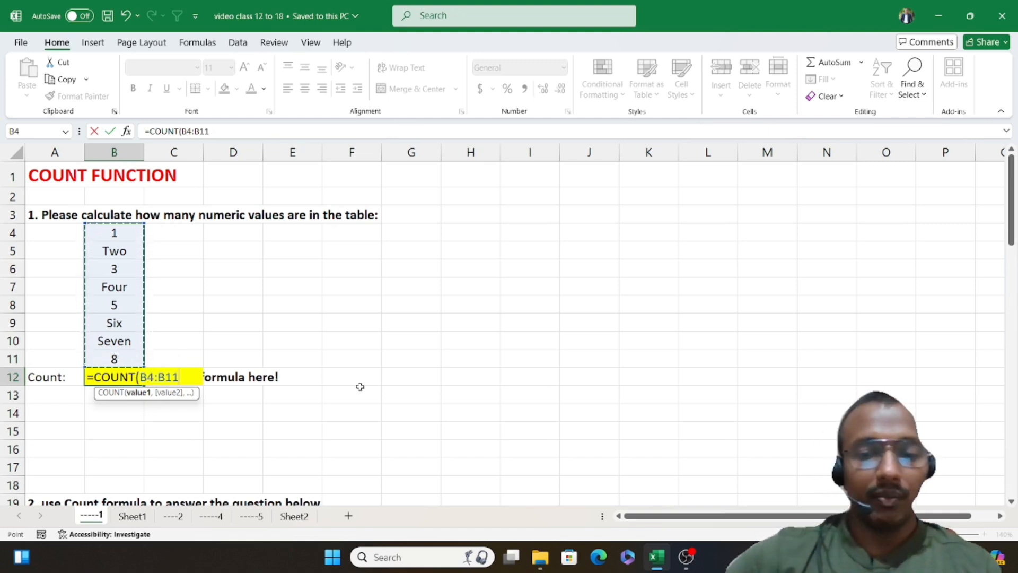
{"action": "type", "text": ")"}
{"action": "key", "text": "Return"}
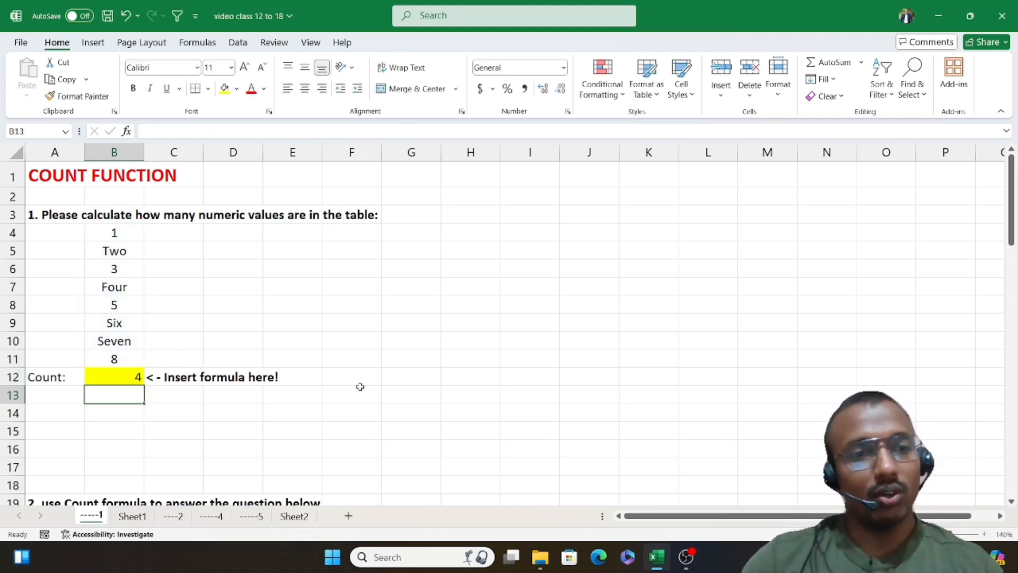
{"action": "left_click", "coordinate": [133, 380]}
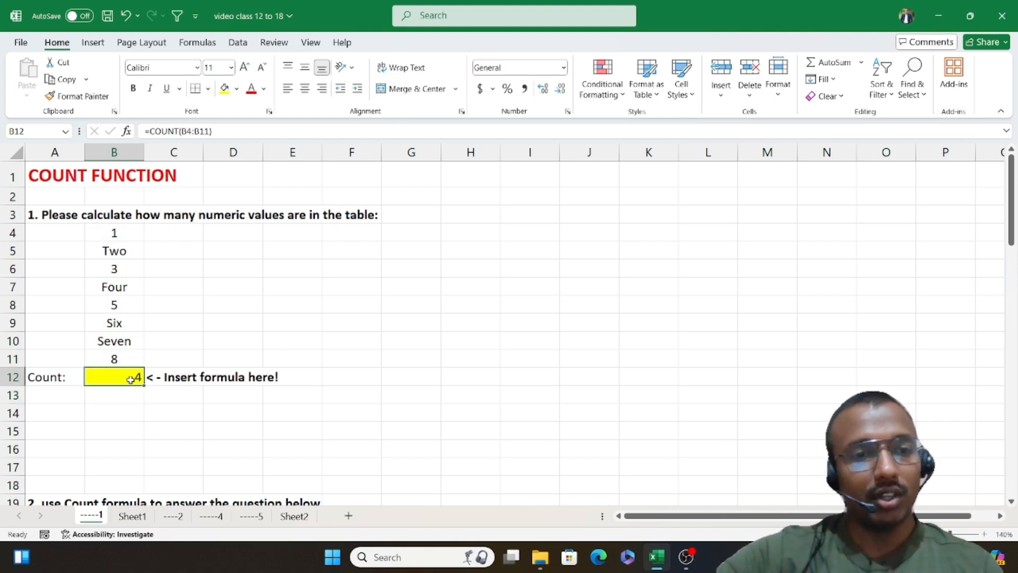
{"action": "left_click_drag", "start_coordinate": [128, 233], "coordinate": [132, 358]}
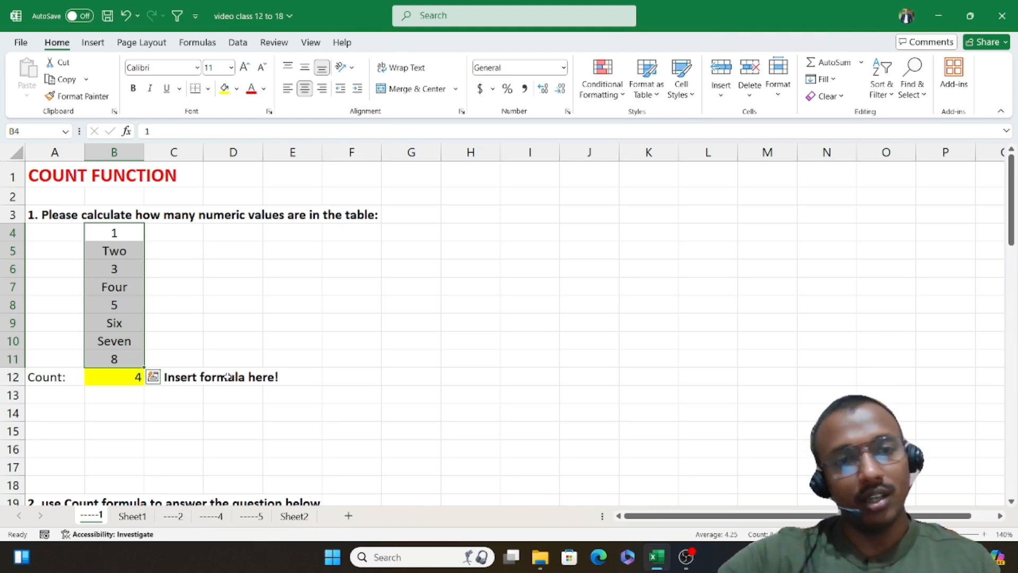
Step: Examine the second exercise's table of numbers and letters in A21:F30 and its answer cell A33
{"action": "scroll", "coordinate": [227, 376], "scroll_direction": "down", "scroll_amount": 6}
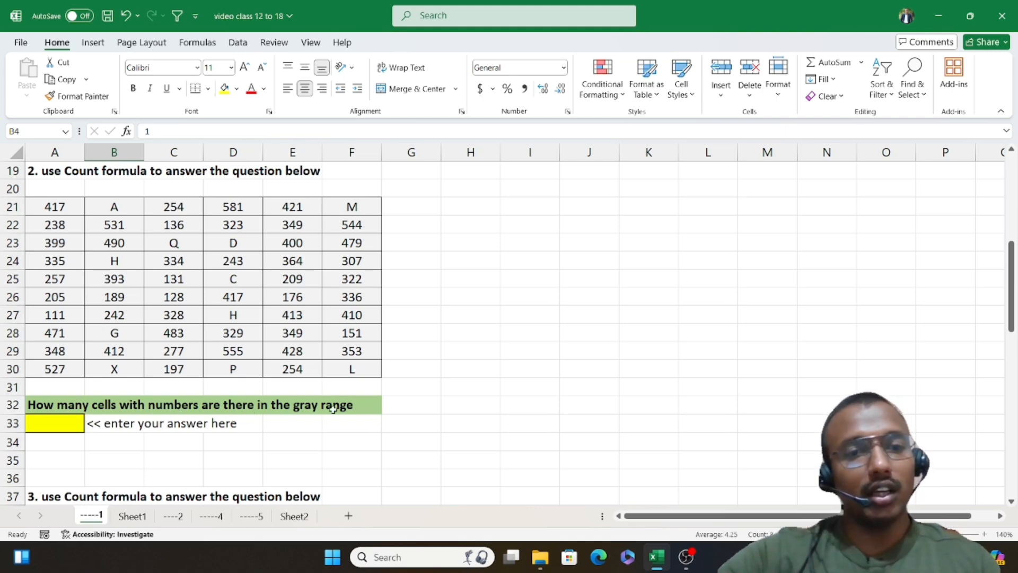
{"action": "left_click_drag", "start_coordinate": [73, 207], "coordinate": [84, 361]}
{"action": "left_click", "coordinate": [233, 260]}
{"action": "left_click_drag", "start_coordinate": [58, 207], "coordinate": [342, 206]}
{"action": "left_click", "coordinate": [87, 240]}
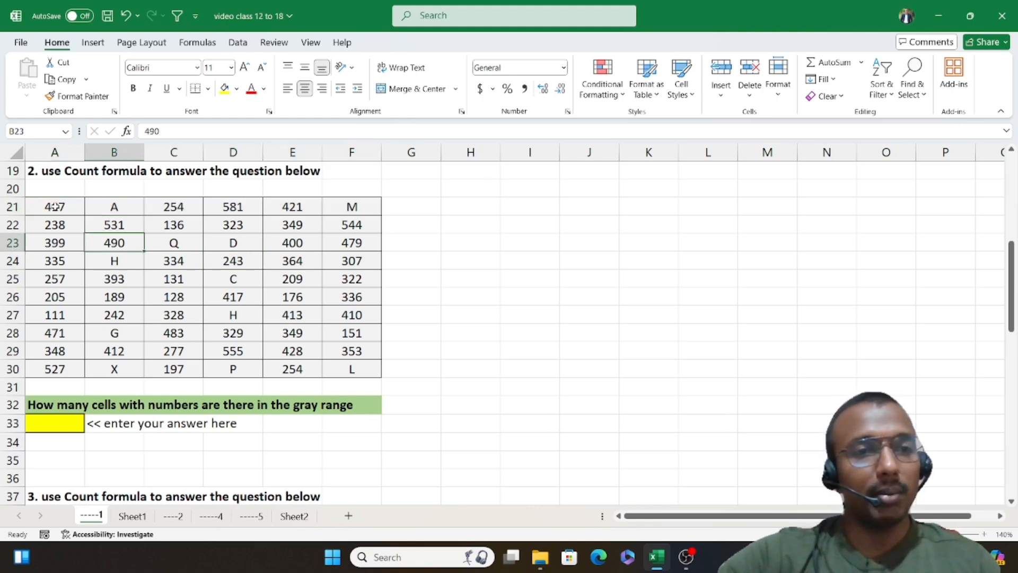
{"action": "left_click_drag", "start_coordinate": [56, 208], "coordinate": [354, 369]}
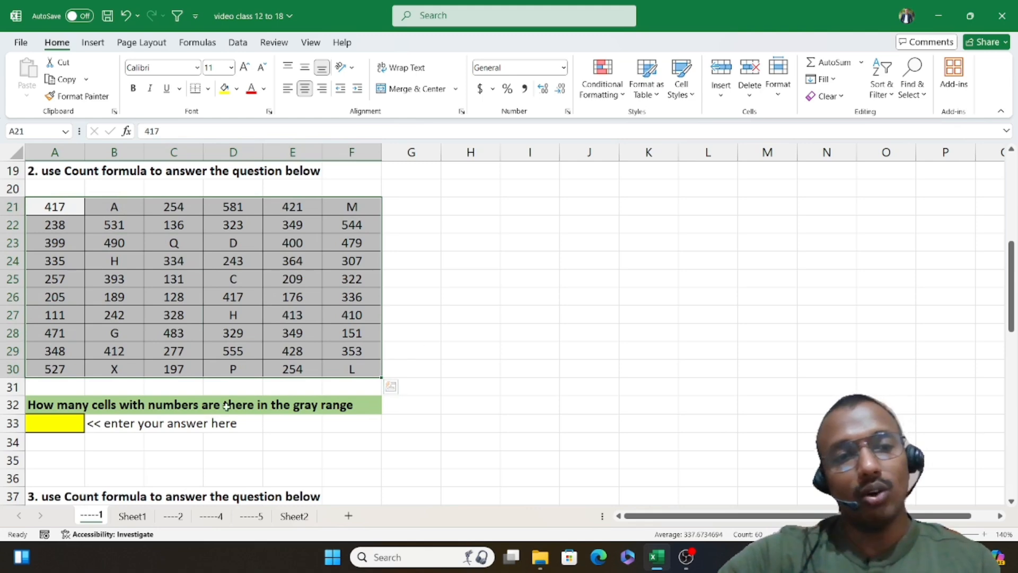
{"action": "left_click", "coordinate": [53, 428]}
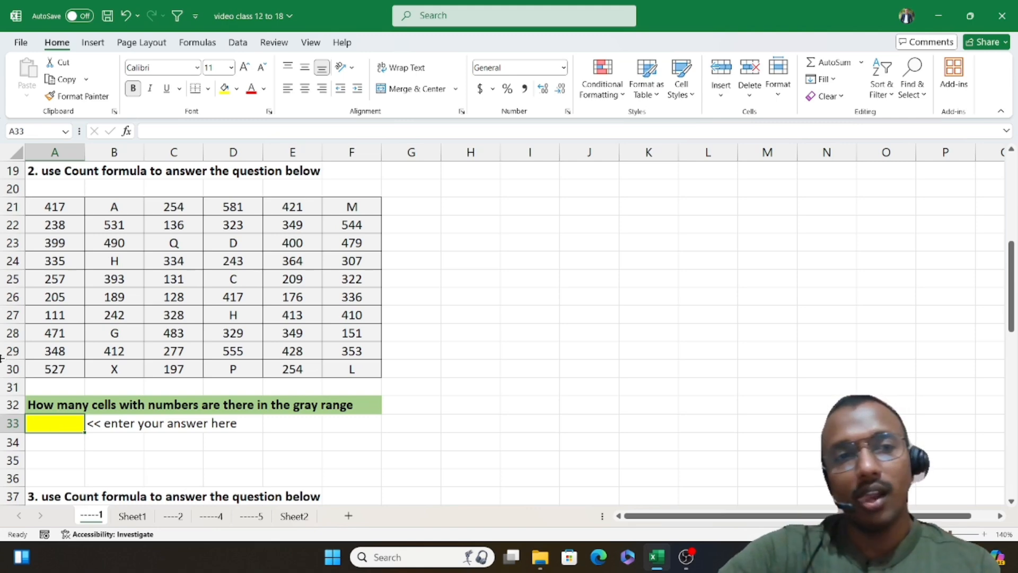
{"action": "left_click_drag", "start_coordinate": [55, 208], "coordinate": [361, 368]}
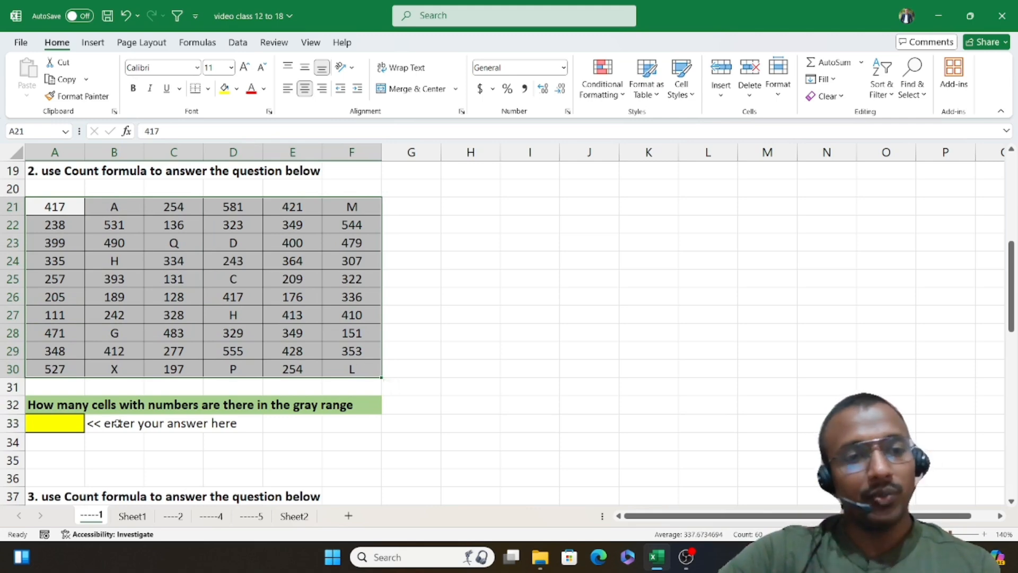
Step: Enter a COUNT formula in A33 that counts the cells with numbers in the gray range A21:F30
{"action": "left_click", "coordinate": [51, 424]}
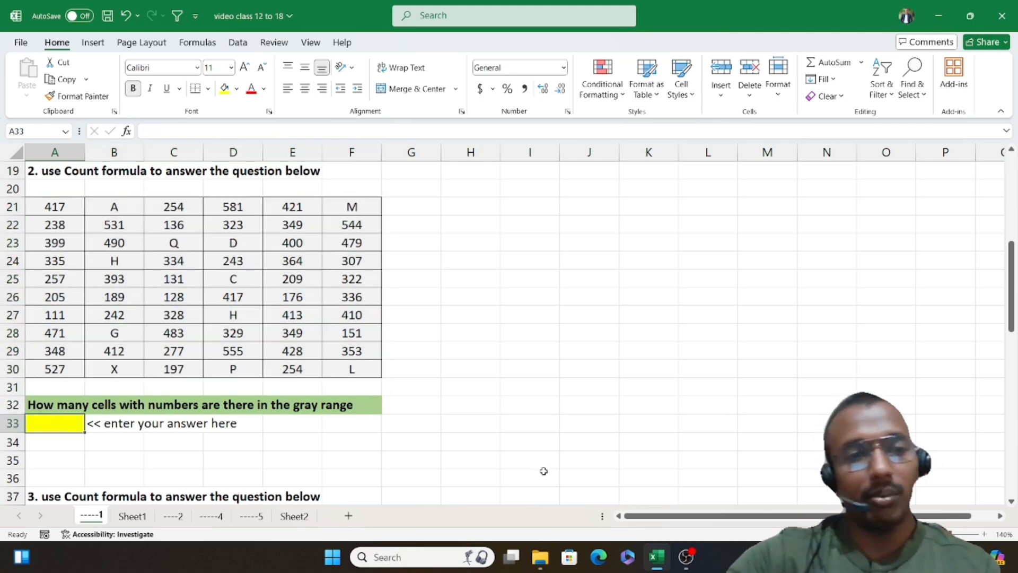
{"action": "type", "text": "="}
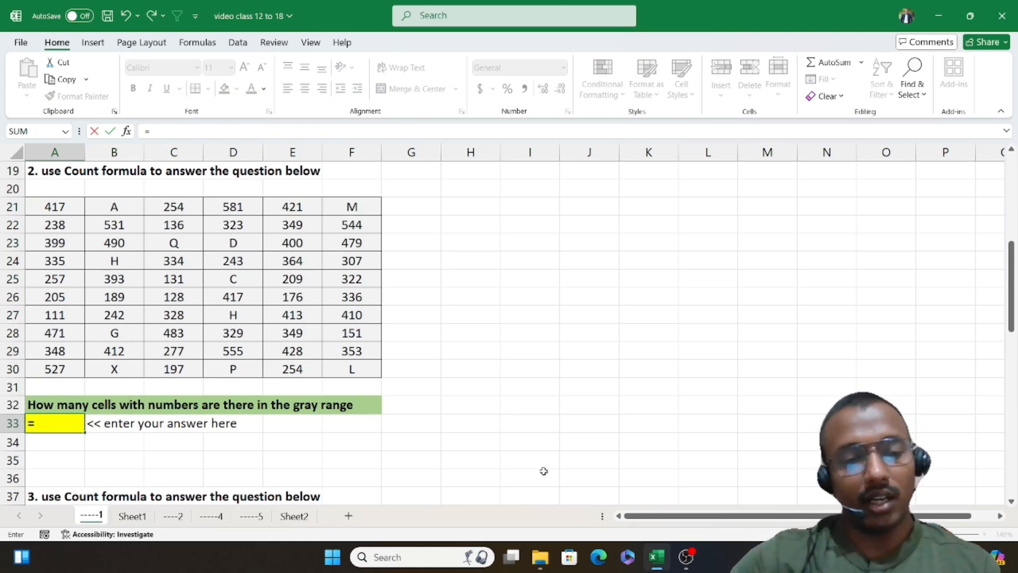
{"action": "type", "text": "c"}
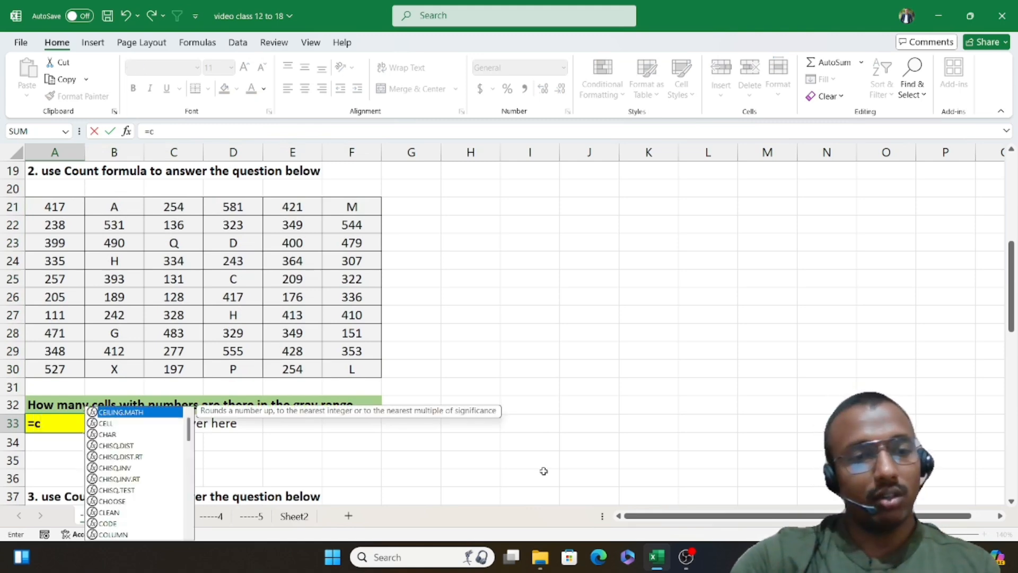
{"action": "type", "text": "oun"}
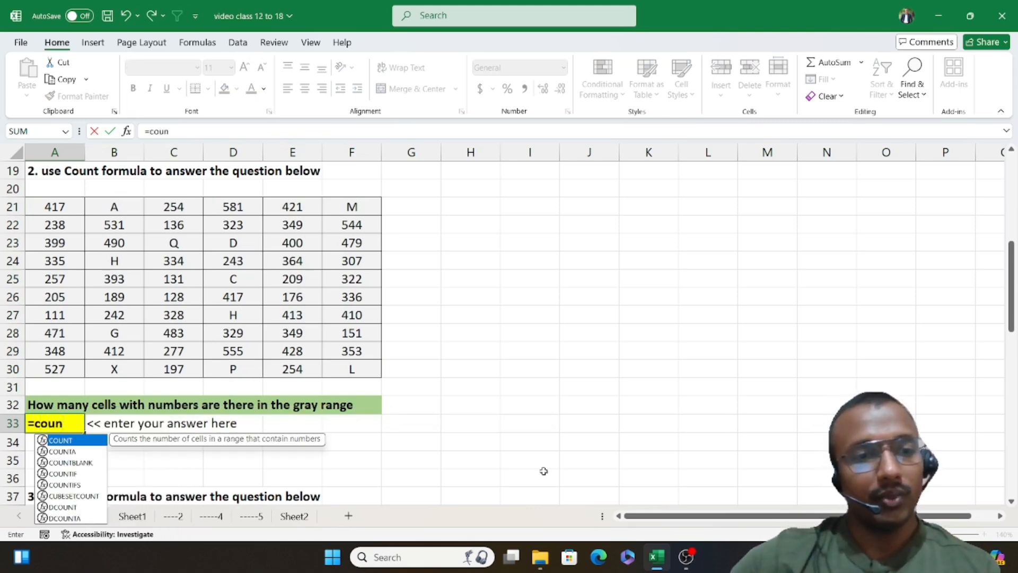
{"action": "key", "text": "Tab"}
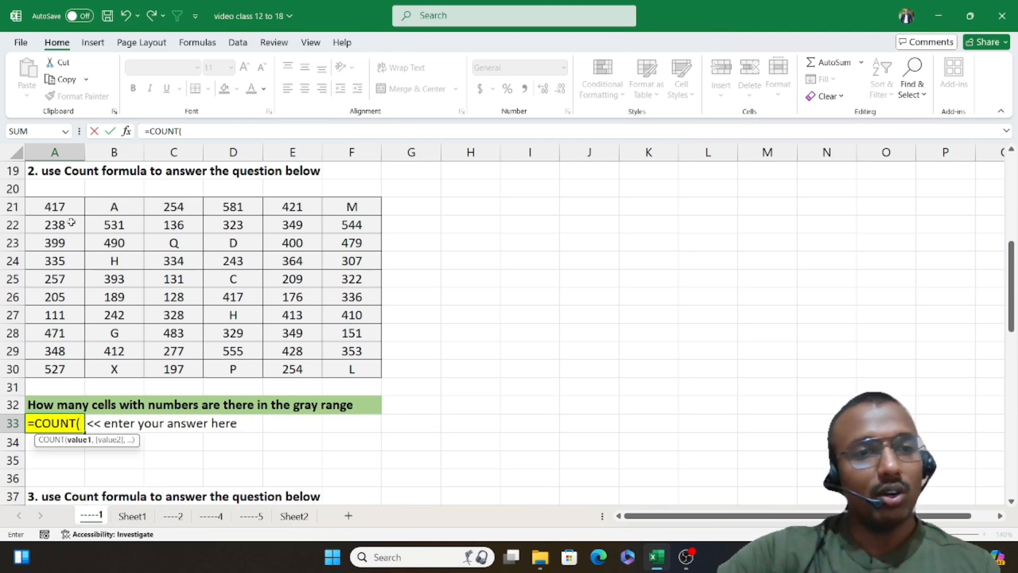
{"action": "left_click_drag", "start_coordinate": [57, 206], "coordinate": [54, 368]}
{"action": "left_click_drag", "start_coordinate": [54, 206], "coordinate": [345, 368]}
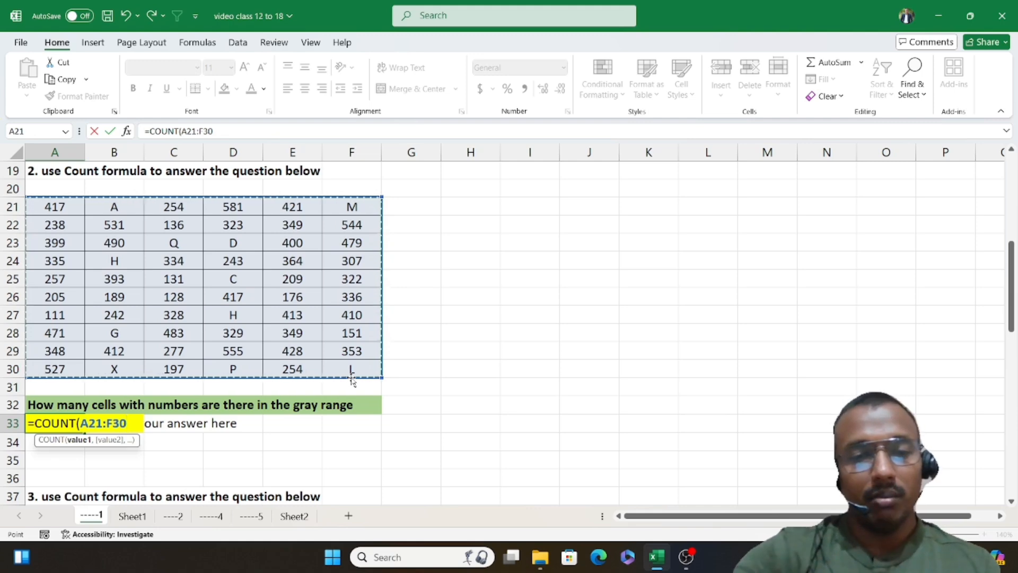
{"action": "type", "text": ")"}
{"action": "key", "text": "Return"}
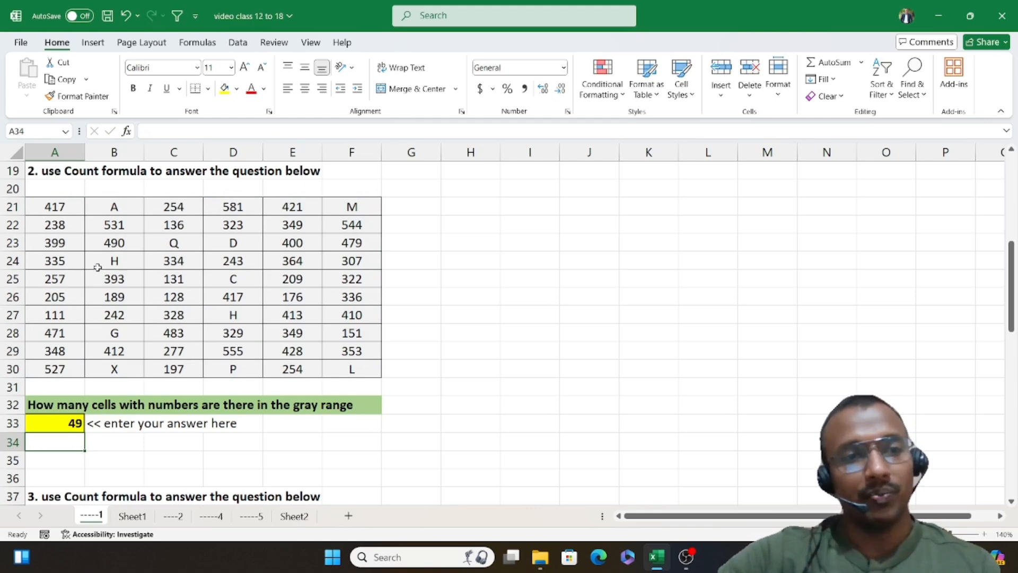
Step: Examine the letter cells in the second exercise's table and the third exercise's range A39:F48
{"action": "left_click", "coordinate": [110, 255]}
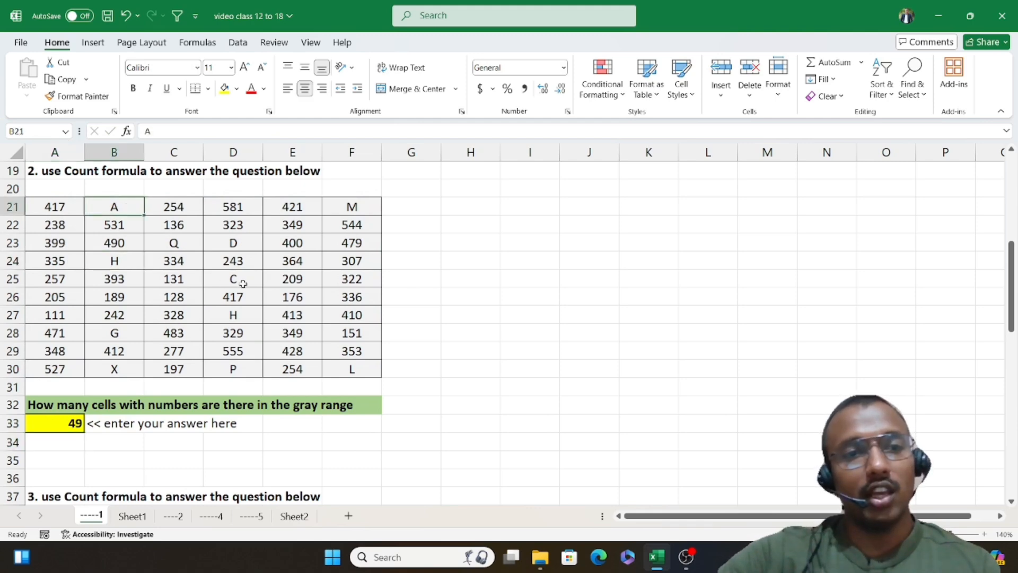
{"action": "left_click", "coordinate": [242, 282]}
{"action": "left_click", "coordinate": [176, 247]}
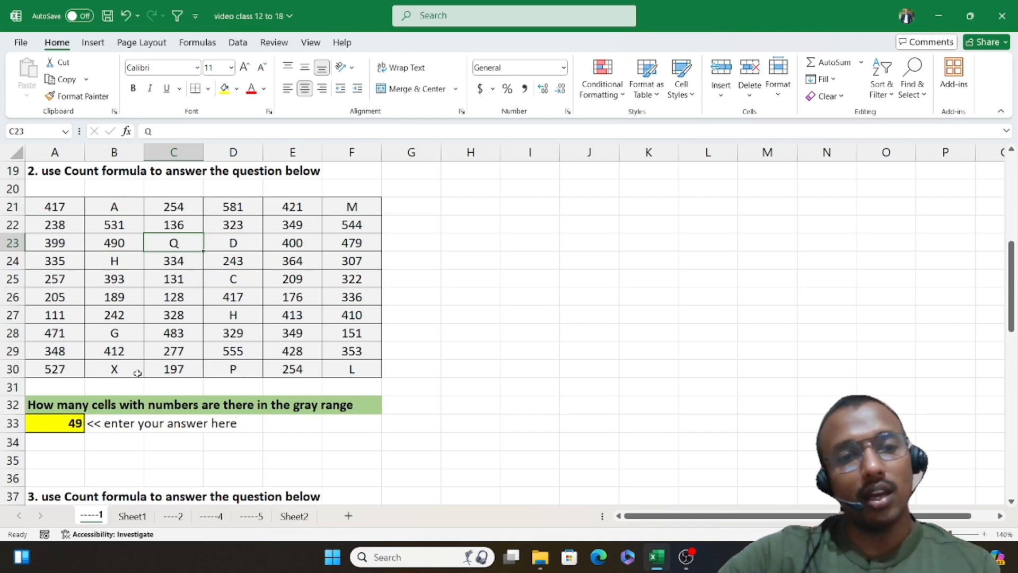
{"action": "left_click", "coordinate": [354, 370]}
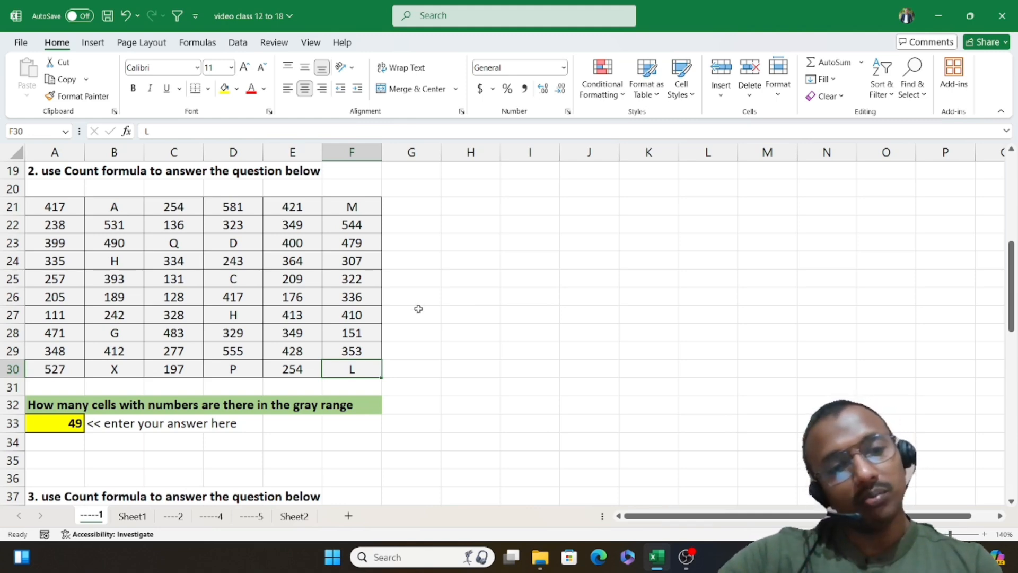
{"action": "scroll", "coordinate": [418, 311], "scroll_direction": "down", "scroll_amount": 2}
{"action": "scroll", "coordinate": [419, 311], "scroll_direction": "down", "scroll_amount": 4}
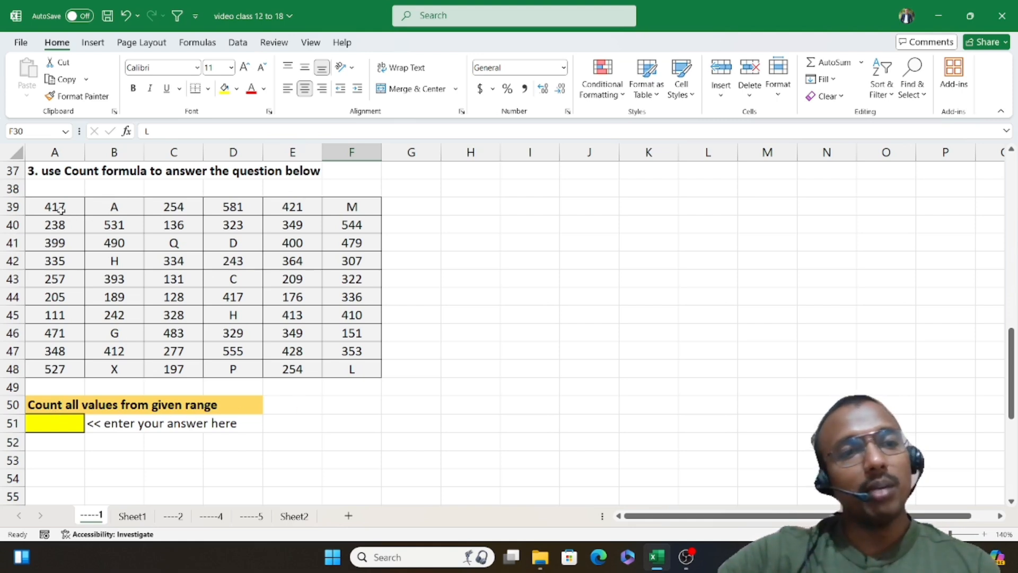
{"action": "left_click_drag", "start_coordinate": [58, 208], "coordinate": [354, 370]}
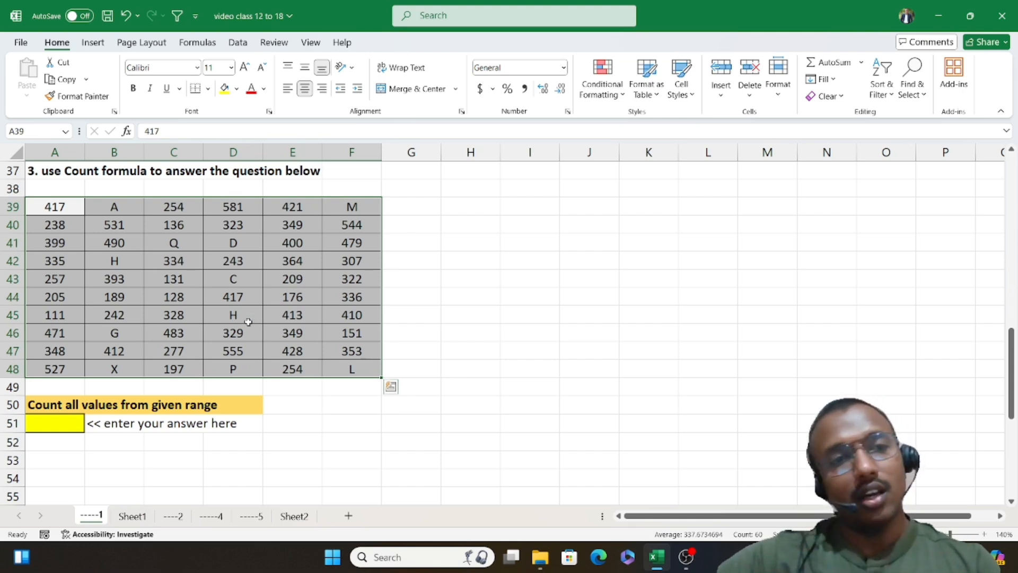
{"action": "left_click", "coordinate": [124, 210]}
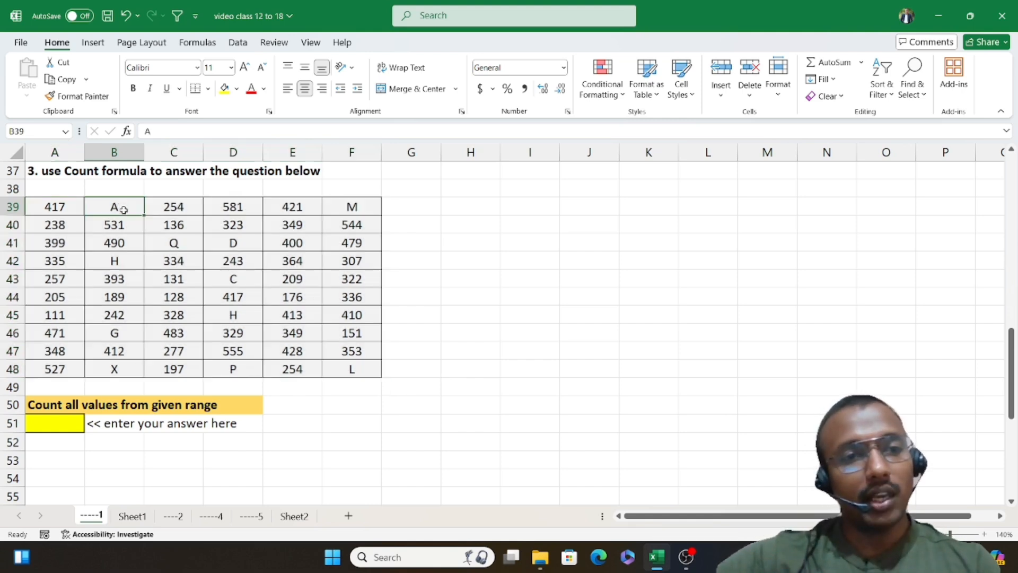
{"action": "left_click", "coordinate": [353, 371]}
{"action": "left_click", "coordinate": [237, 372]}
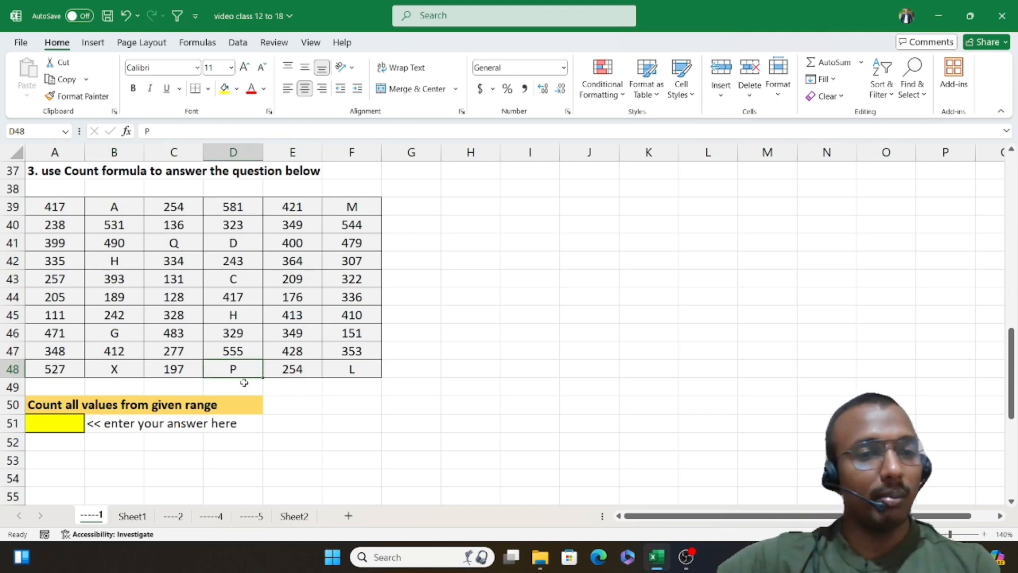
{"action": "left_click", "coordinate": [360, 207]}
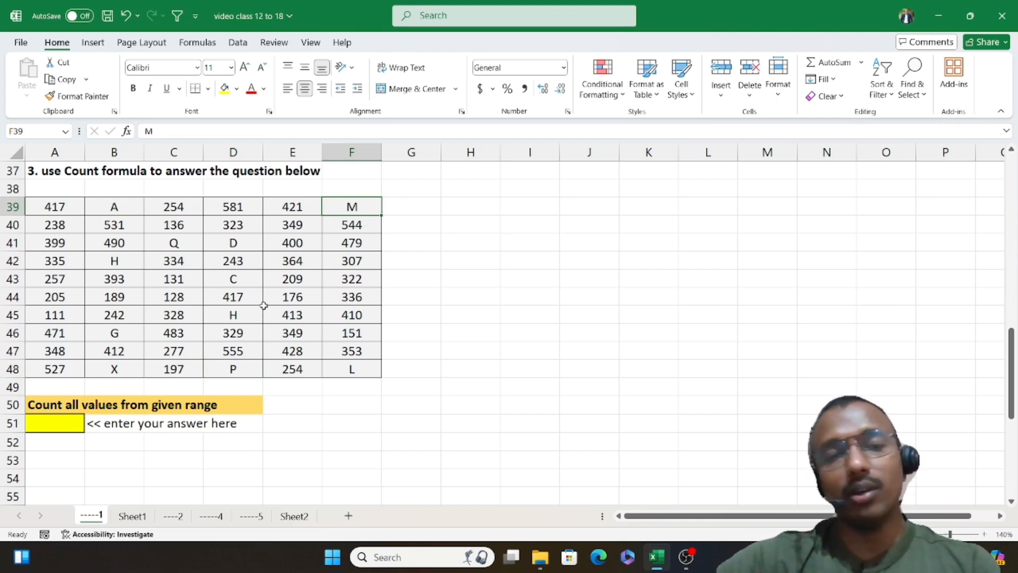
Step: Enter a COUNTA formula in A51 that counts all values in the third exercise's range A39:F48
{"action": "left_click", "coordinate": [54, 427]}
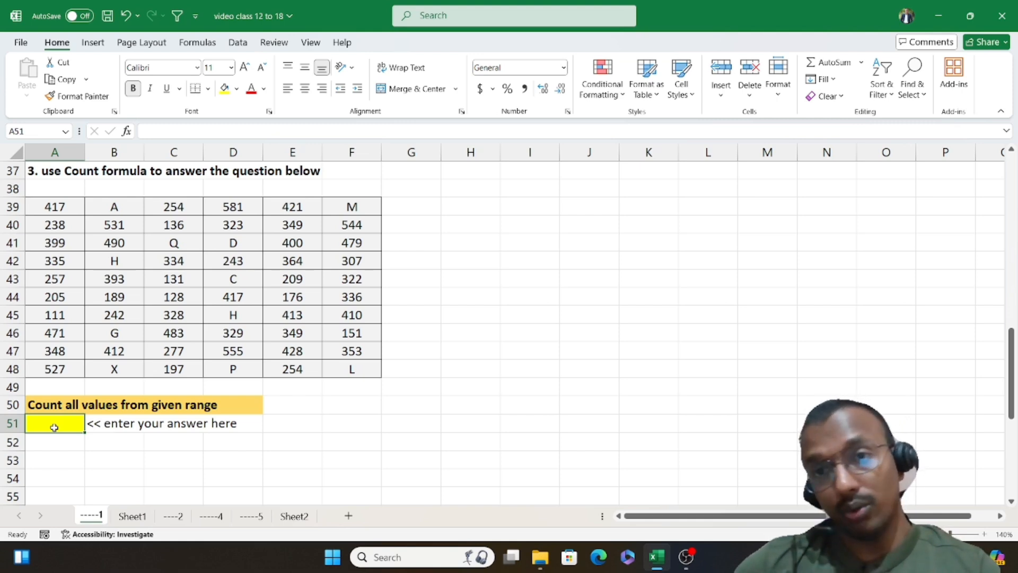
{"action": "type", "text": "="}
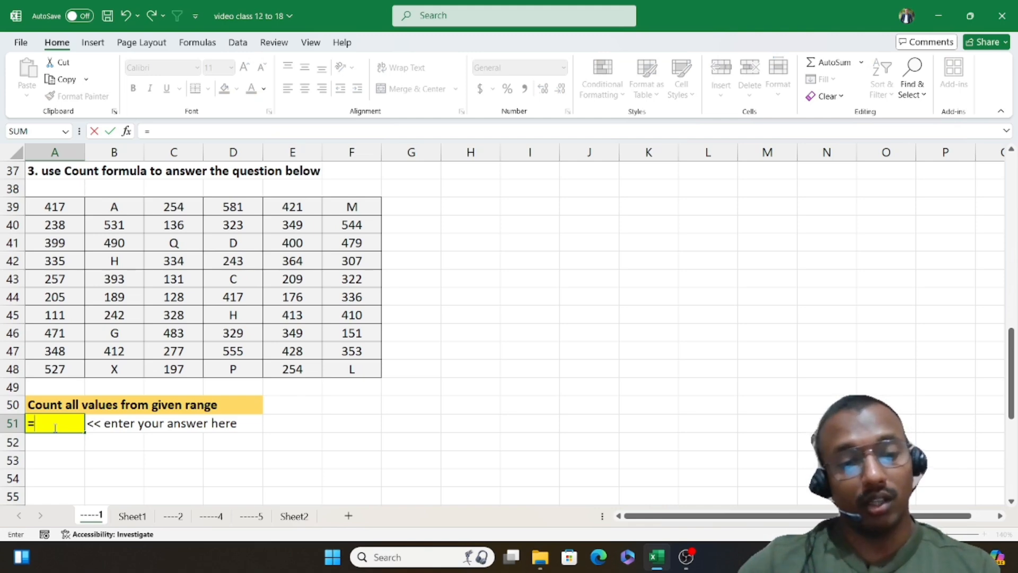
{"action": "type", "text": "count"}
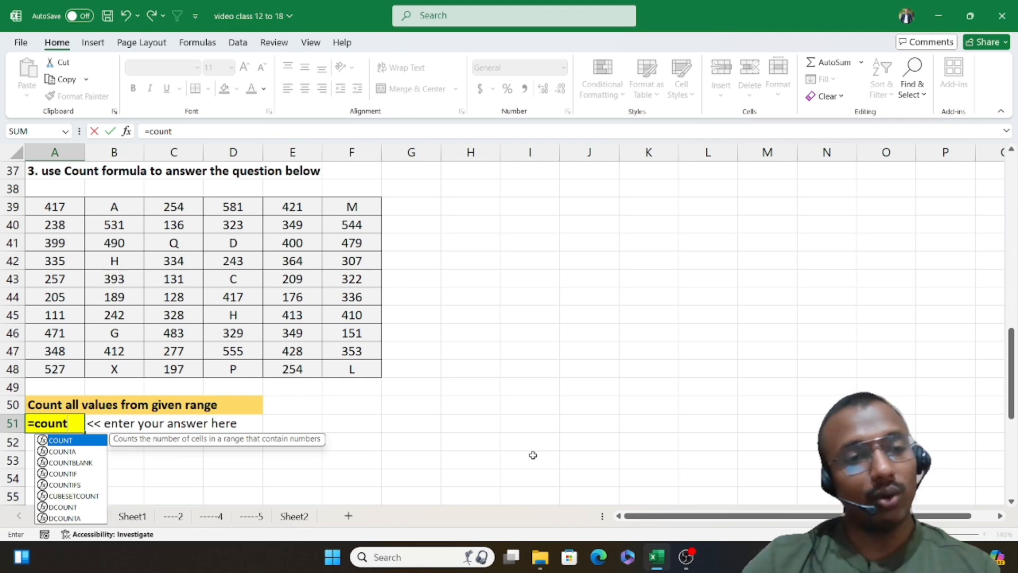
{"action": "key", "text": "Down"}
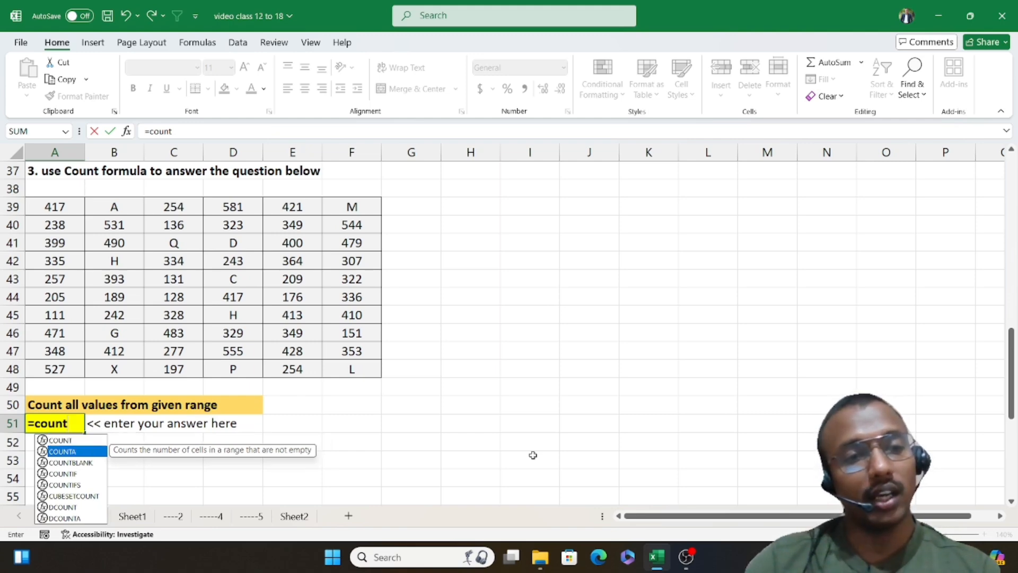
{"action": "key", "text": "Tab"}
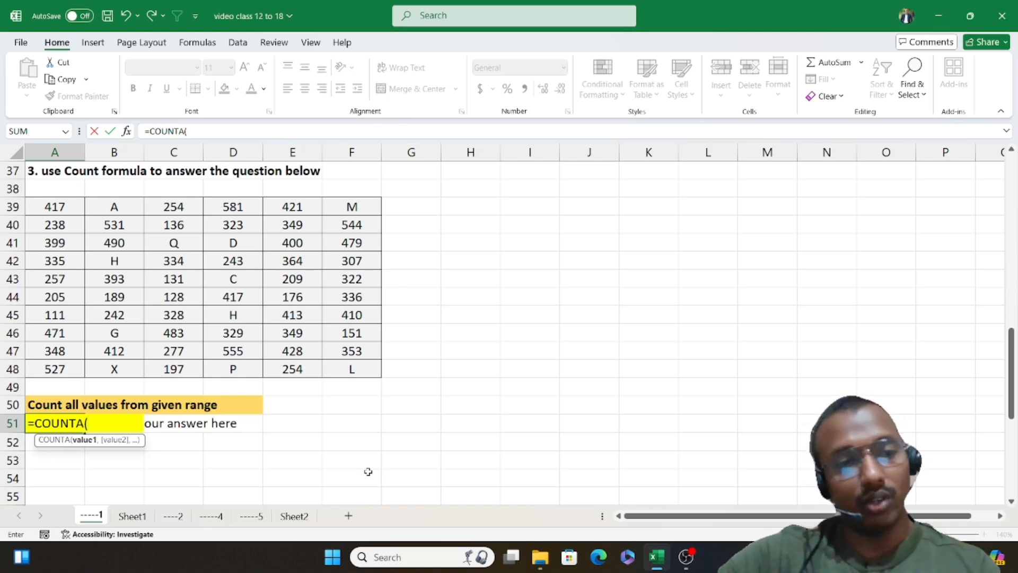
{"action": "left_click_drag", "start_coordinate": [63, 210], "coordinate": [377, 373]}
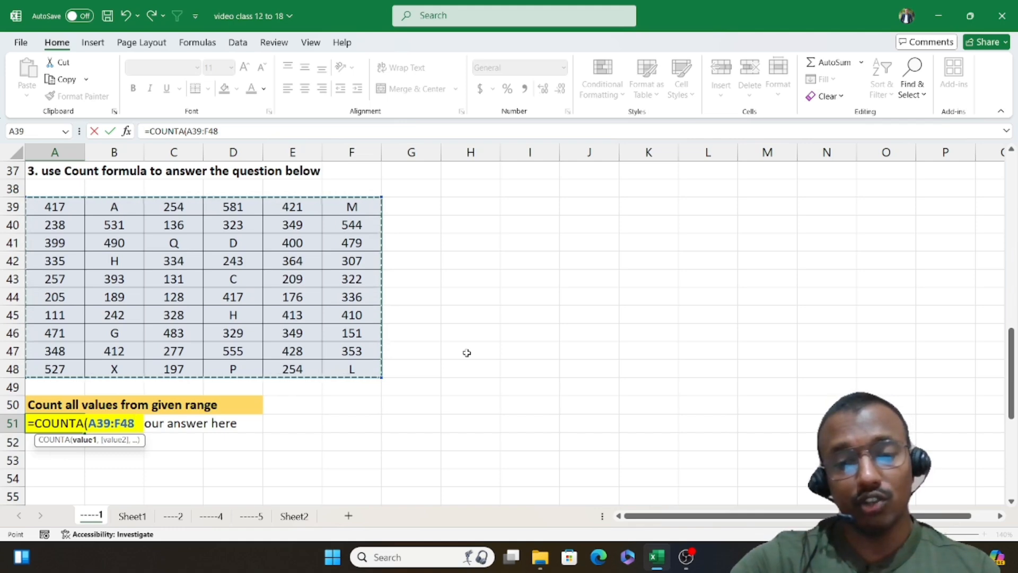
{"action": "type", "text": ")"}
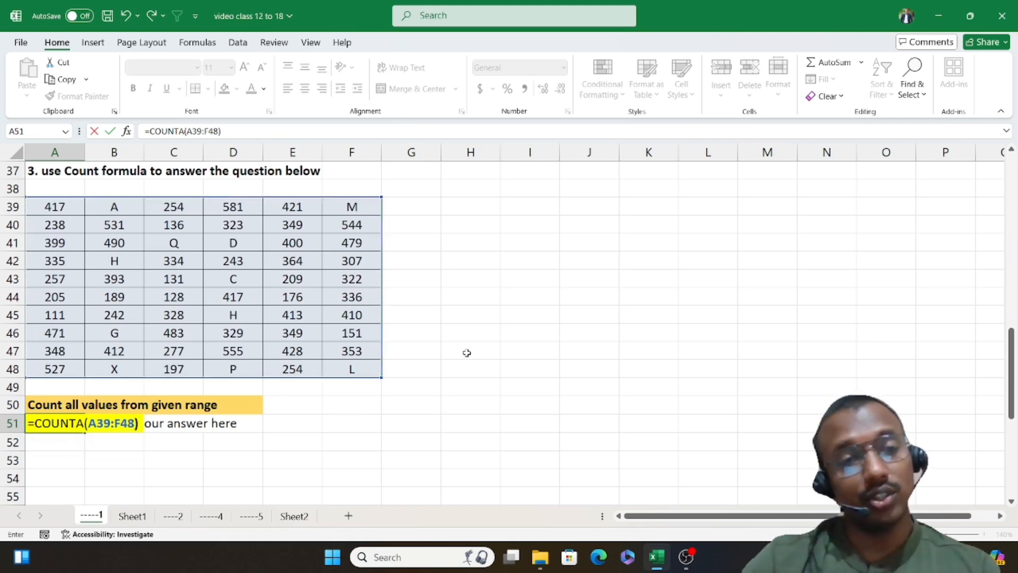
{"action": "key", "text": "Return"}
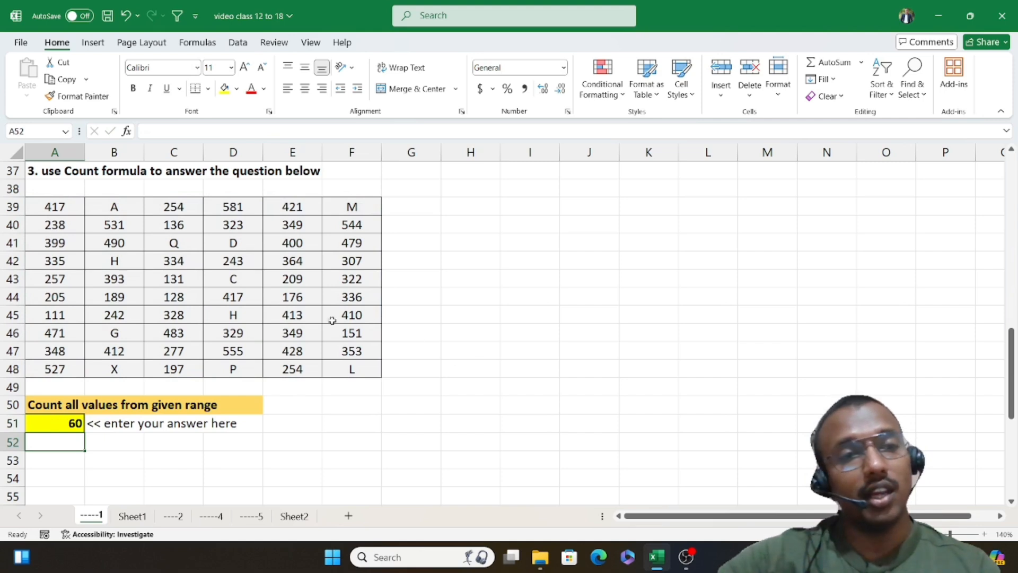
Step: Review the third exercise's first cells, then examine the blank cells in the fourth exercise's table A59:F68
{"action": "left_click_drag", "start_coordinate": [45, 208], "coordinate": [112, 224]}
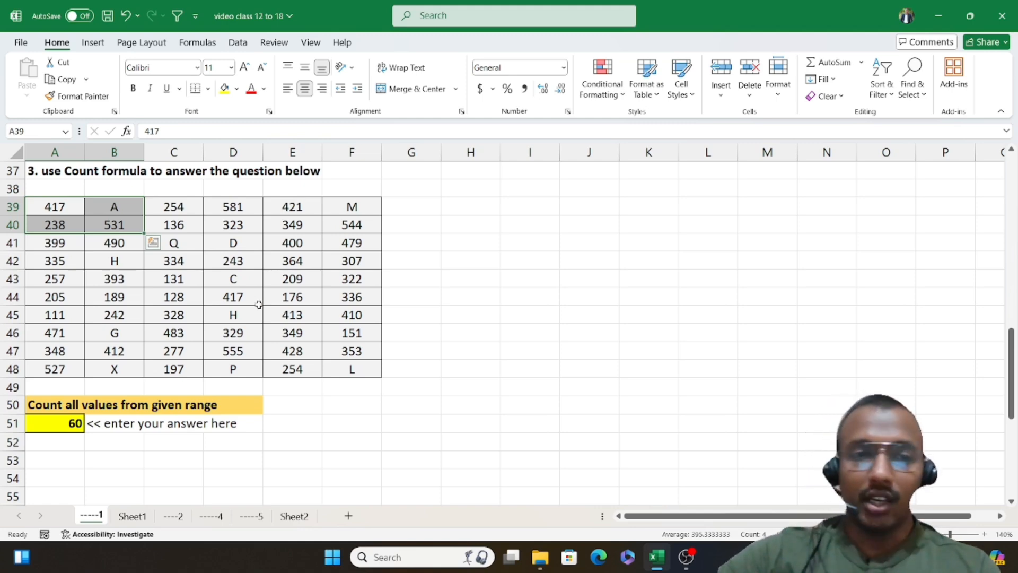
{"action": "scroll", "coordinate": [259, 304], "scroll_direction": "down", "scroll_amount": 6}
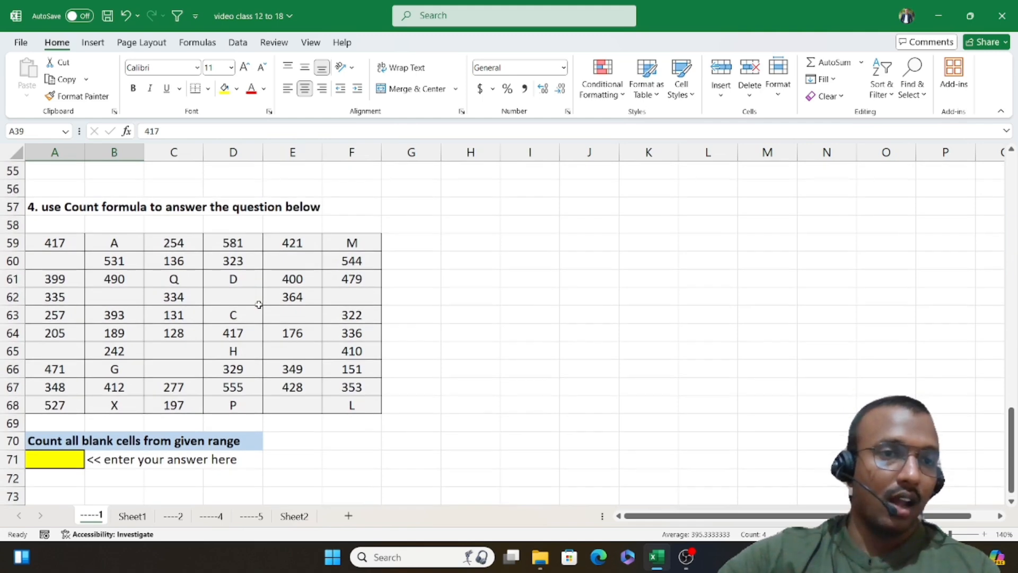
{"action": "scroll", "coordinate": [258, 304], "scroll_direction": "down", "scroll_amount": 1}
{"action": "scroll", "coordinate": [233, 296], "scroll_direction": "up", "scroll_amount": 1}
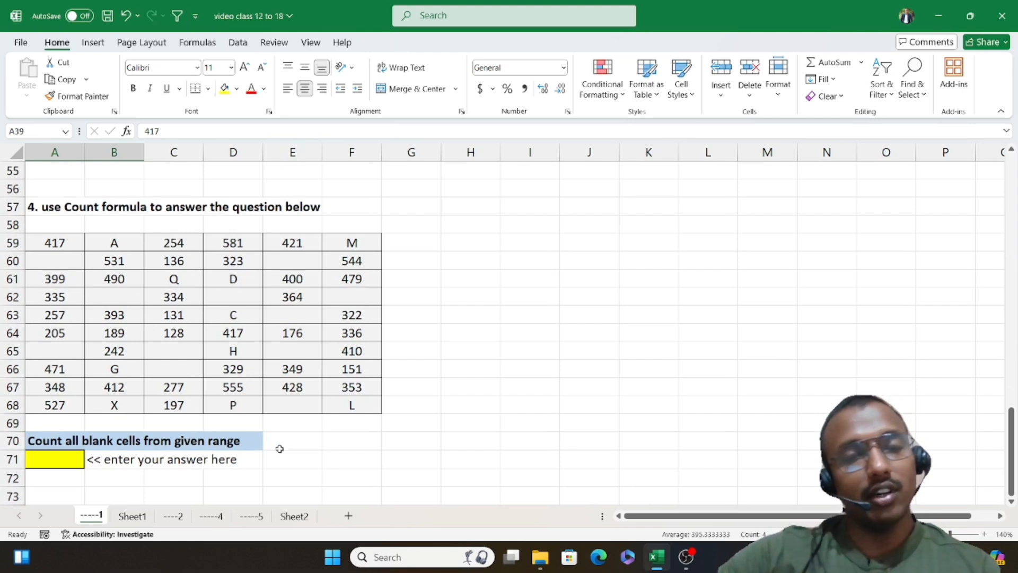
{"action": "left_click", "coordinate": [66, 260]}
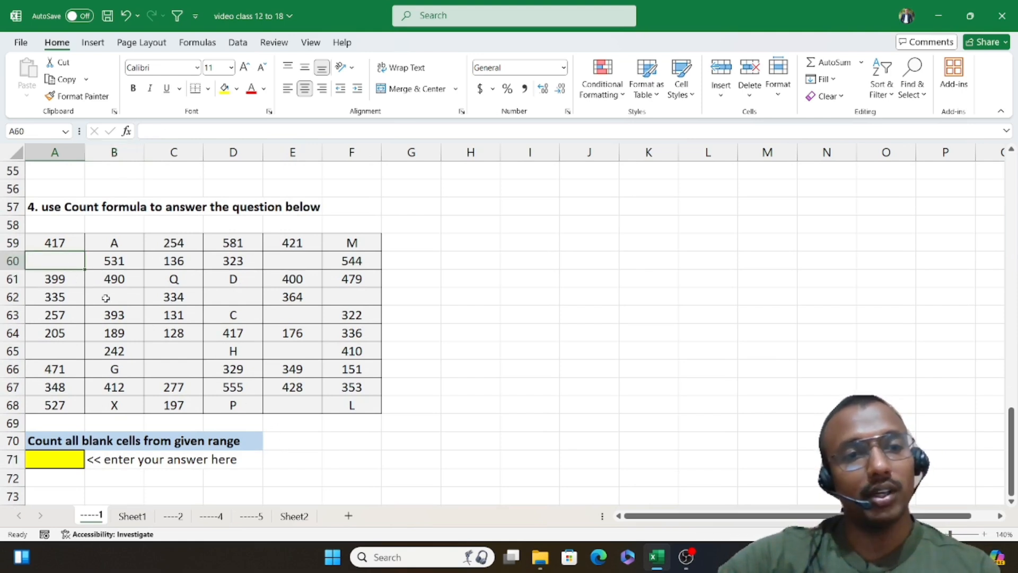
{"action": "left_click", "coordinate": [106, 298]}
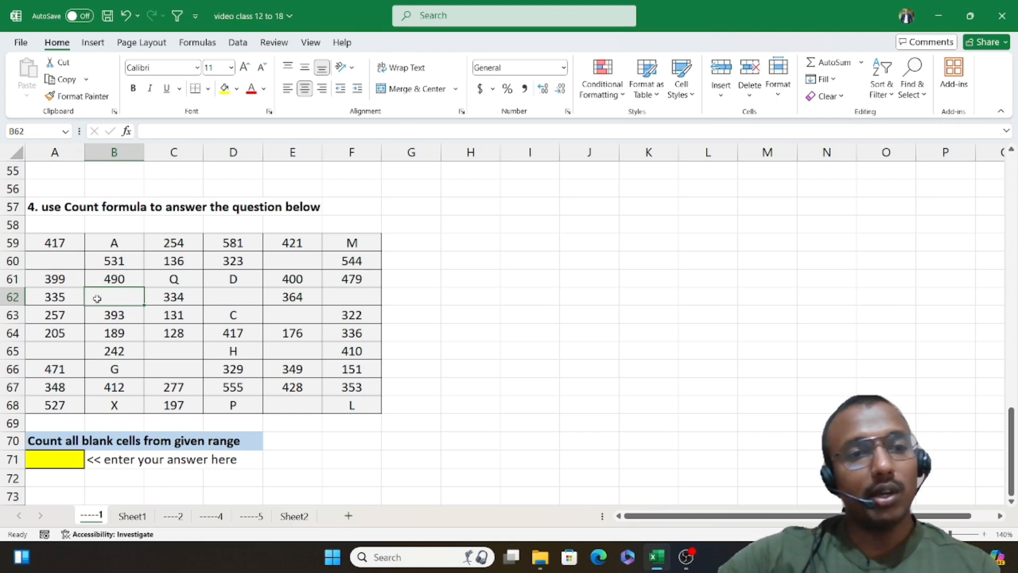
{"action": "left_click", "coordinate": [230, 302]}
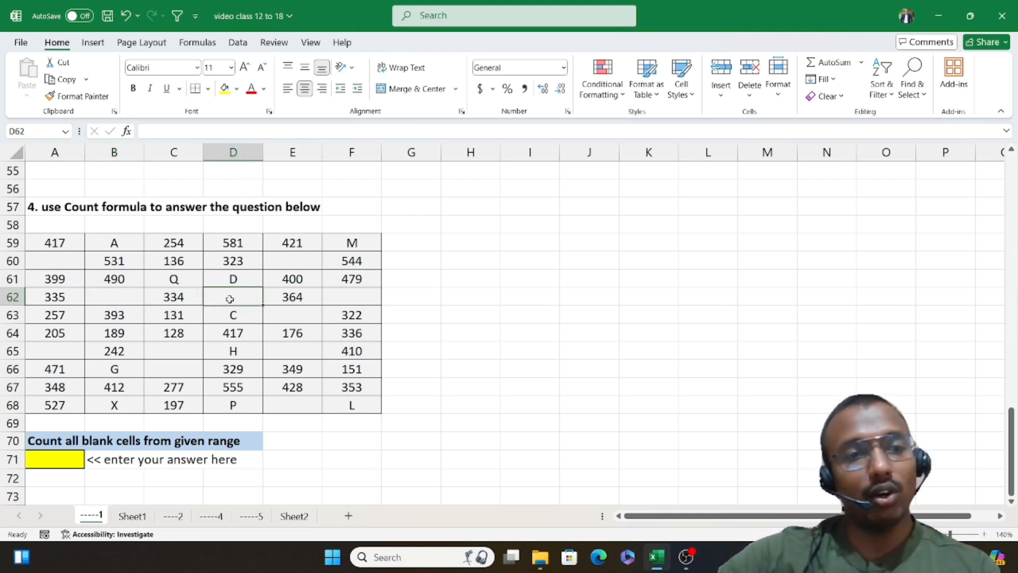
{"action": "left_click", "coordinate": [339, 302]}
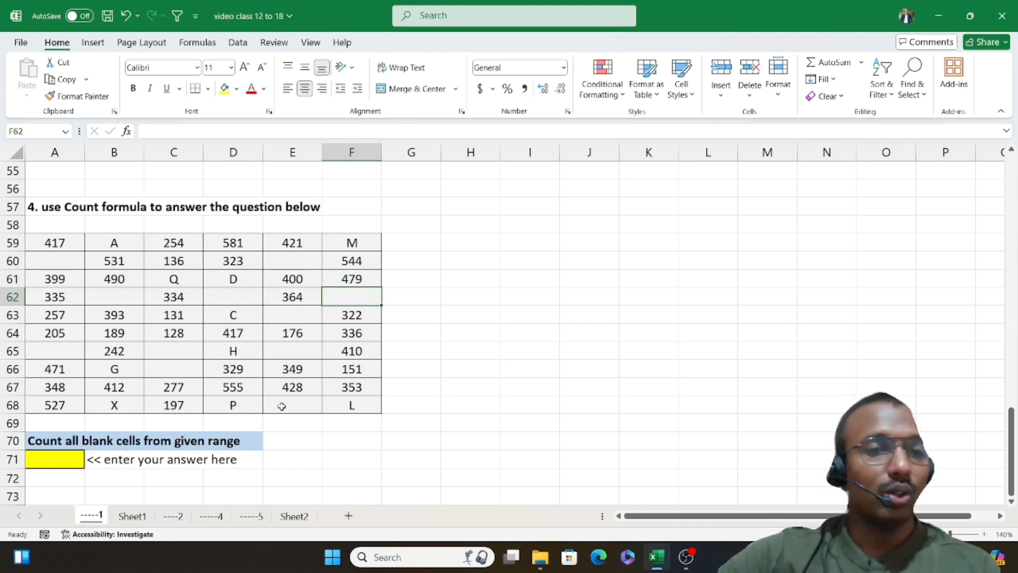
Step: Enter a COUNTBLANK formula in A71 that counts the blank cells in the range A59:F68
{"action": "left_click", "coordinate": [59, 457]}
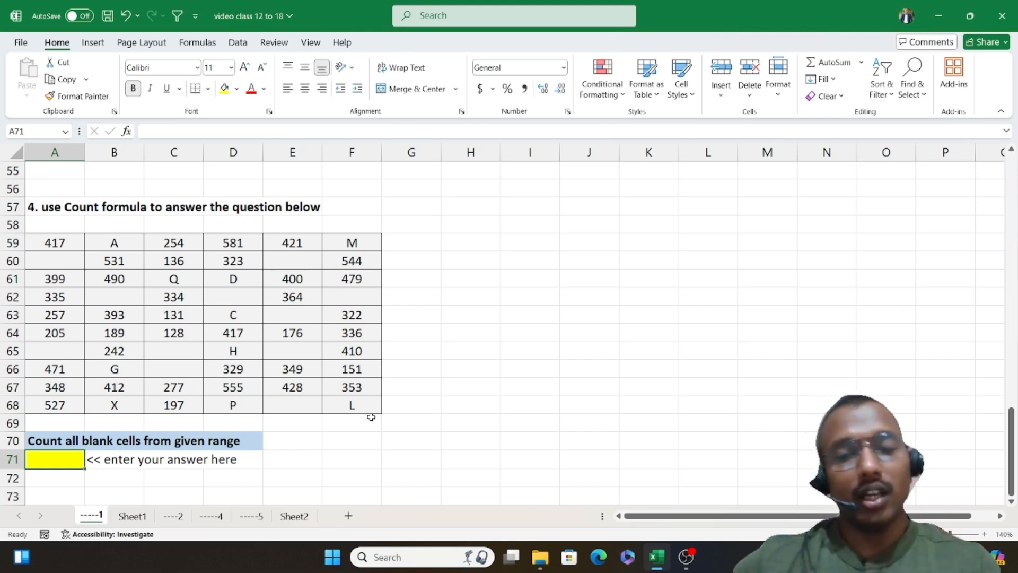
{"action": "type", "text": "="}
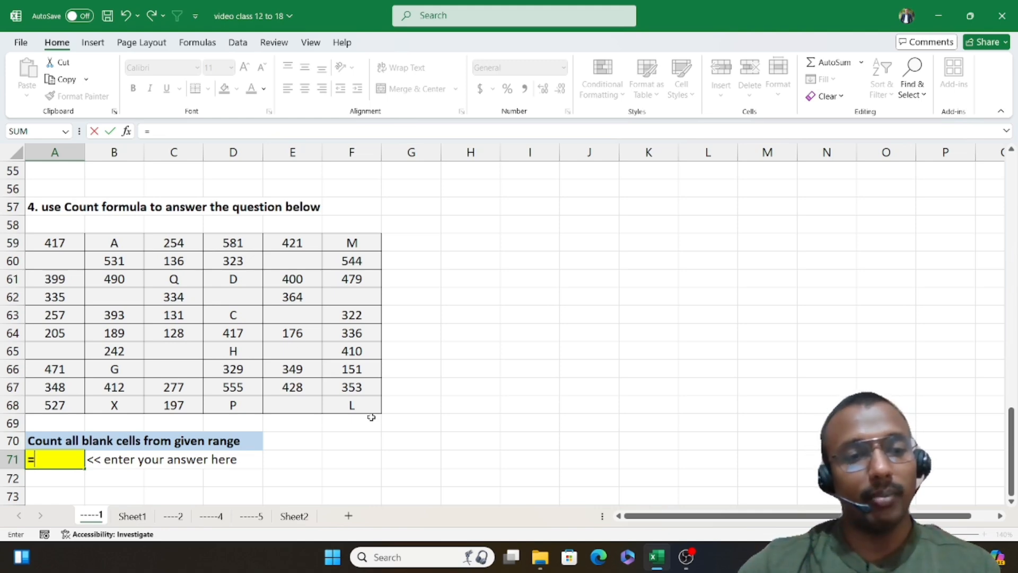
{"action": "type", "text": "count"}
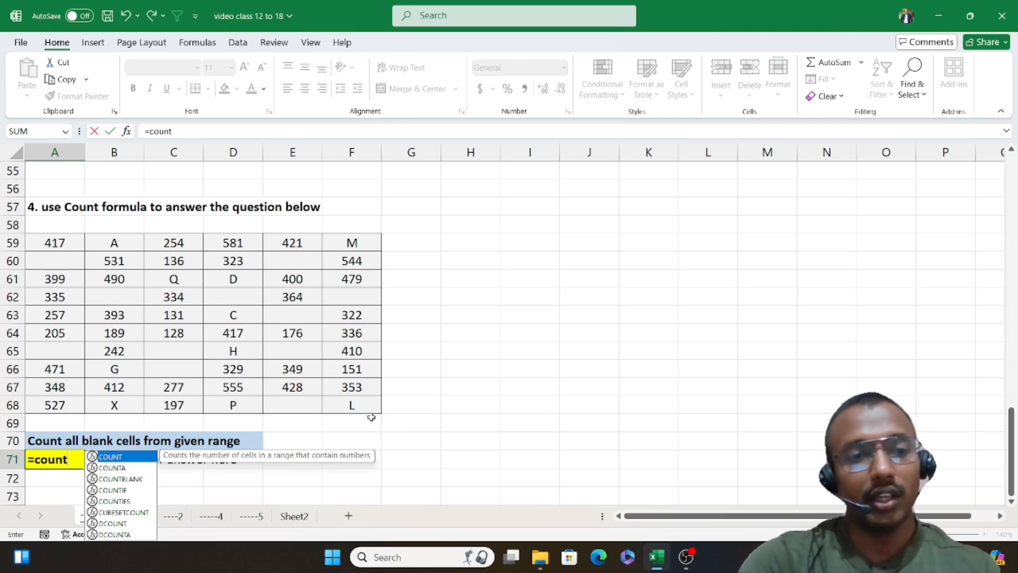
{"action": "type", "text": "bl"}
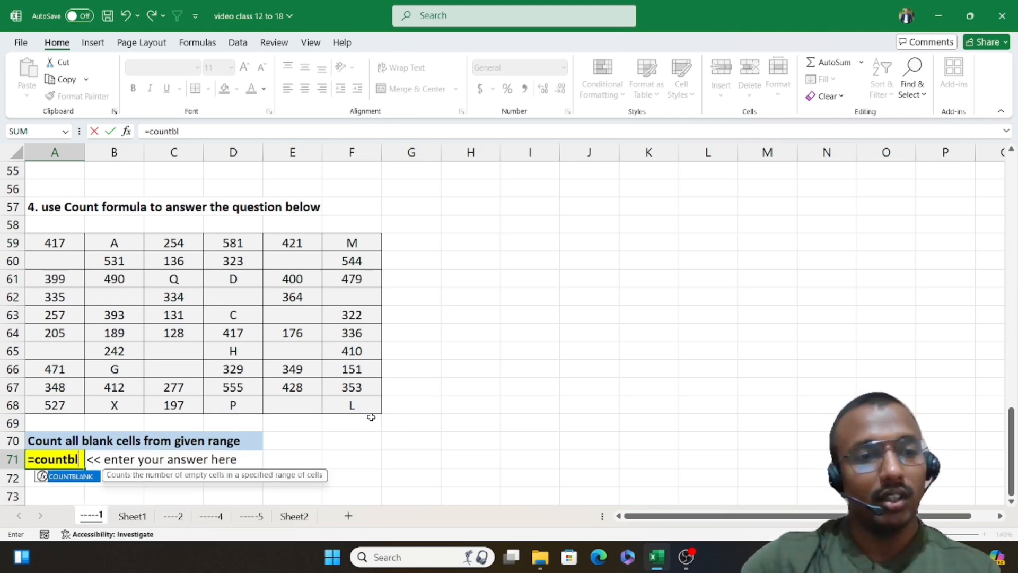
{"action": "key", "text": "Tab"}
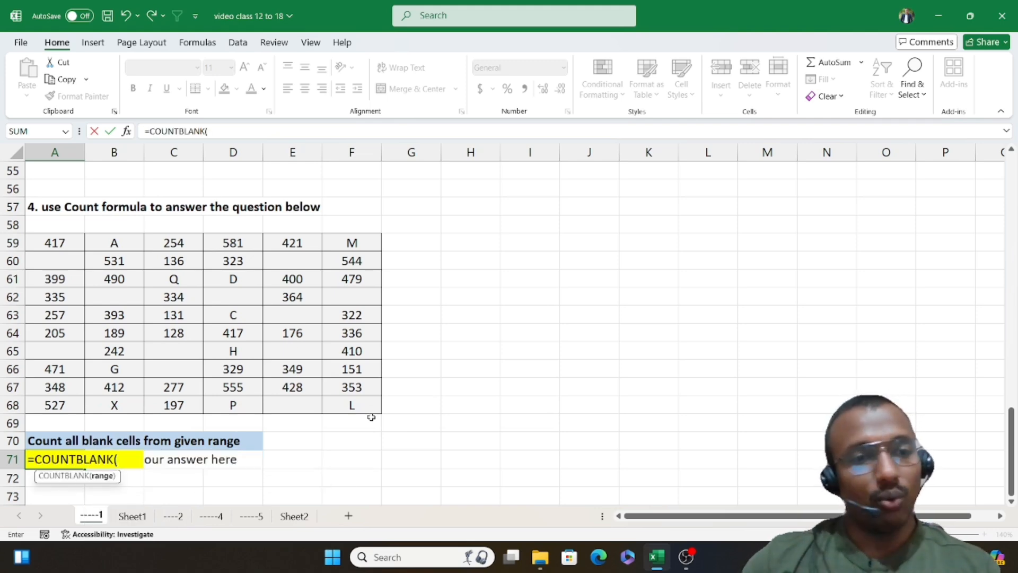
{"action": "left_click_drag", "start_coordinate": [61, 240], "coordinate": [352, 404]}
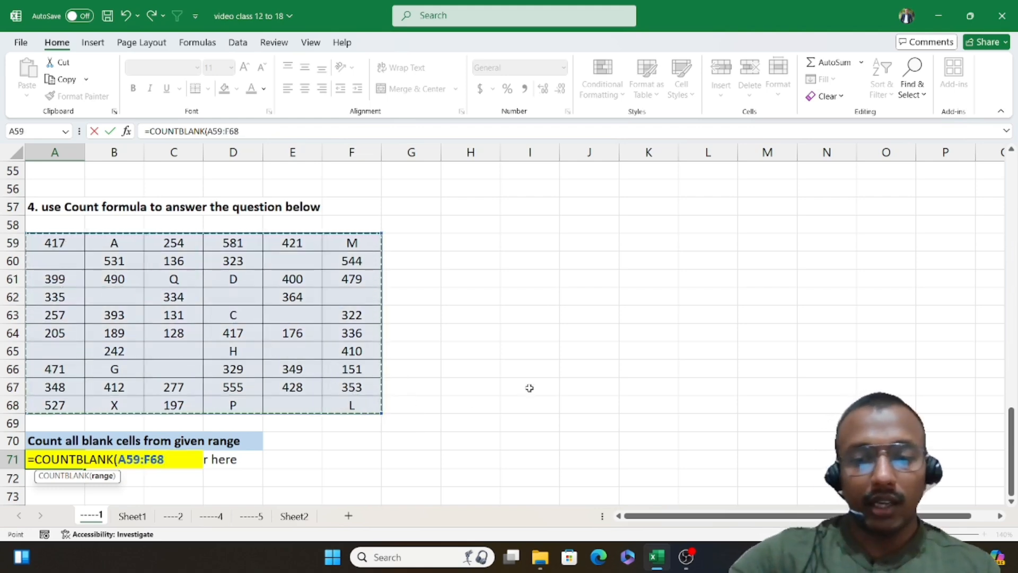
{"action": "type", "text": ")"}
{"action": "key", "text": "Return"}
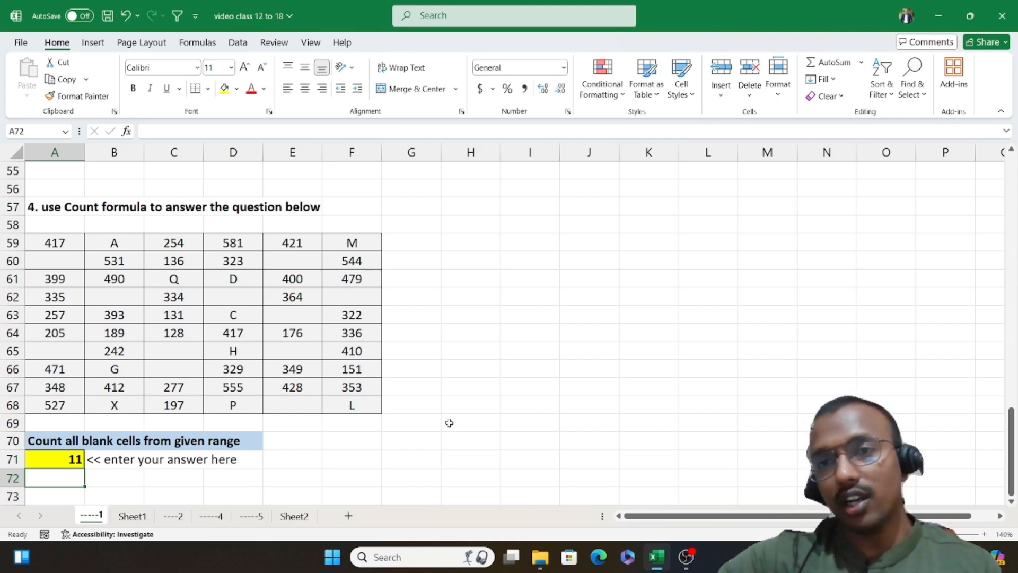
Step: Check the fourth exercise's range A59:F68 and its individual blank cells against the answer in A71
{"action": "left_click_drag", "start_coordinate": [40, 238], "coordinate": [344, 398]}
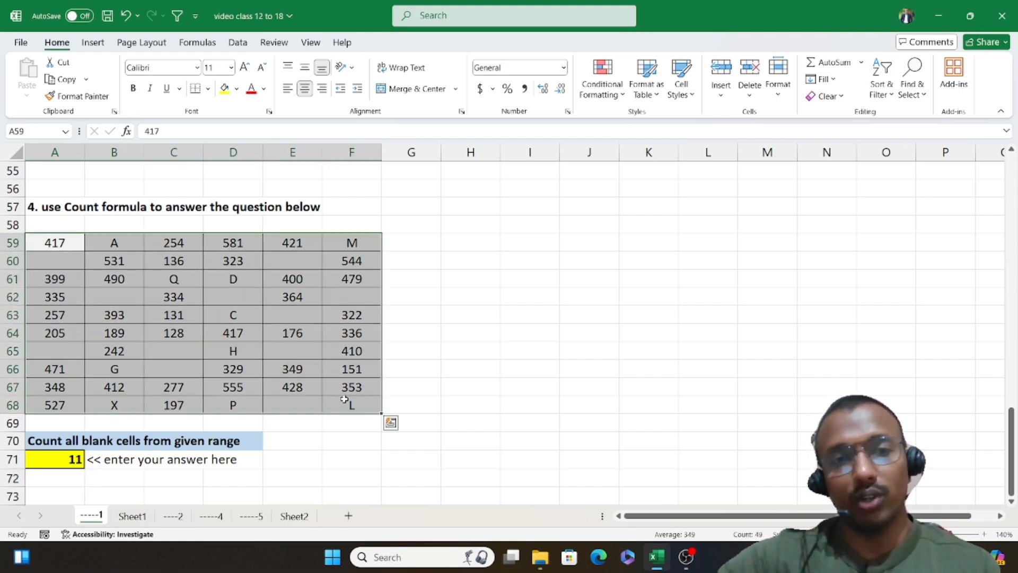
{"action": "left_click", "coordinate": [75, 256]}
{"action": "double_click", "coordinate": [108, 243]}
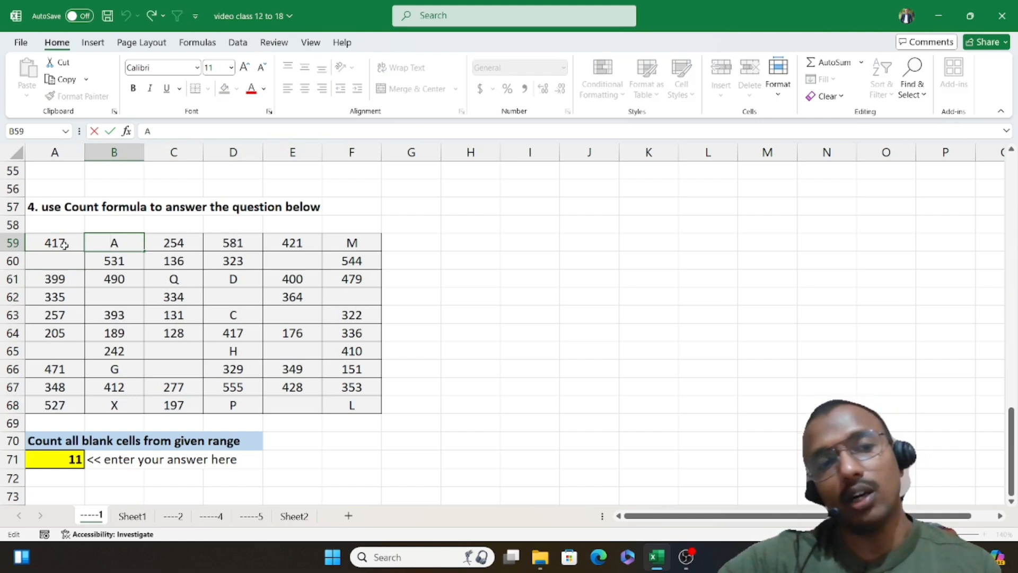
{"action": "left_click", "coordinate": [68, 265]}
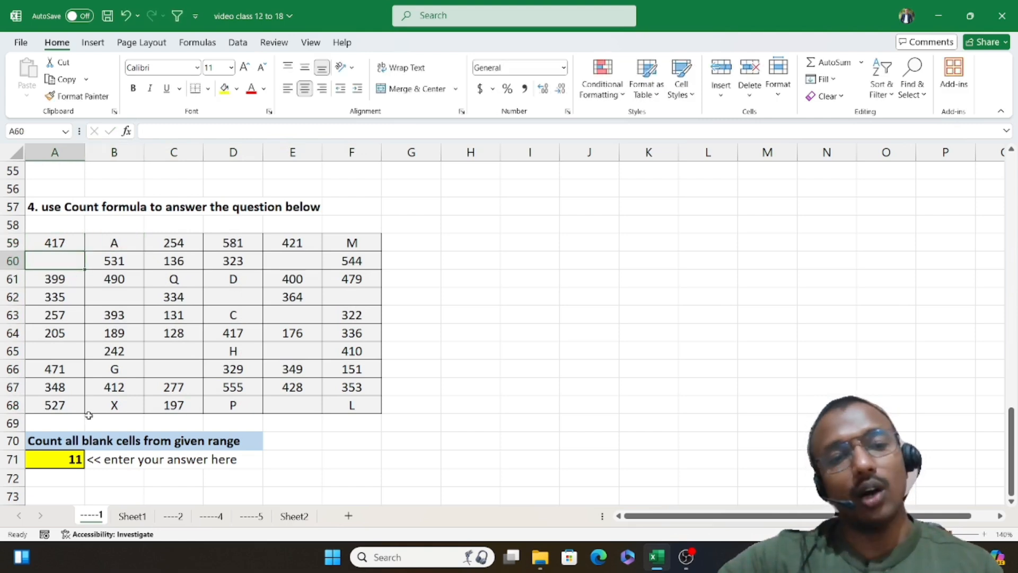
{"action": "left_click", "coordinate": [218, 303]}
{"action": "left_click", "coordinate": [283, 319]}
{"action": "left_click", "coordinate": [287, 352]}
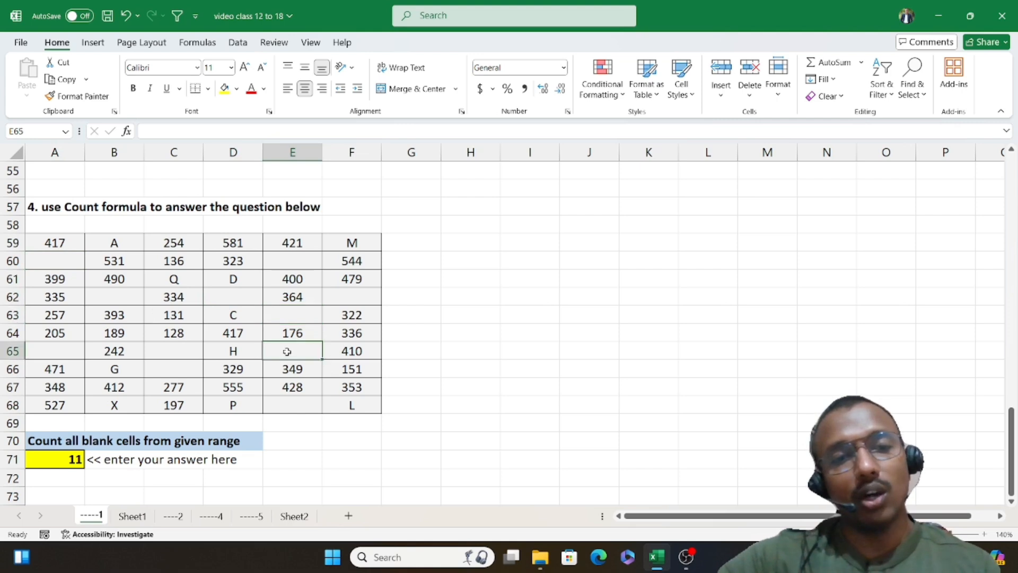
{"action": "left_click", "coordinate": [164, 352]}
{"action": "left_click", "coordinate": [298, 406]}
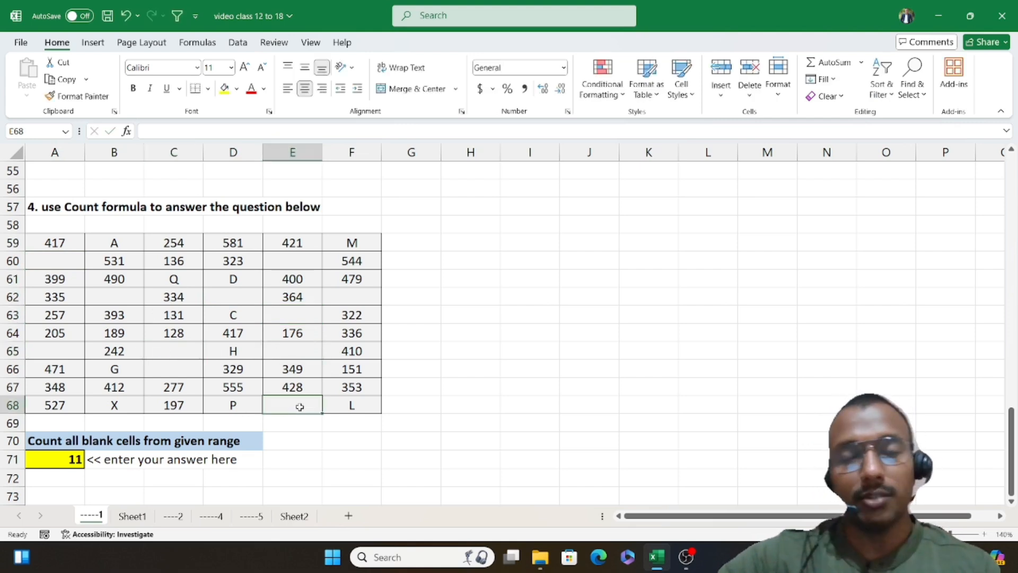
{"action": "left_click", "coordinate": [337, 302]}
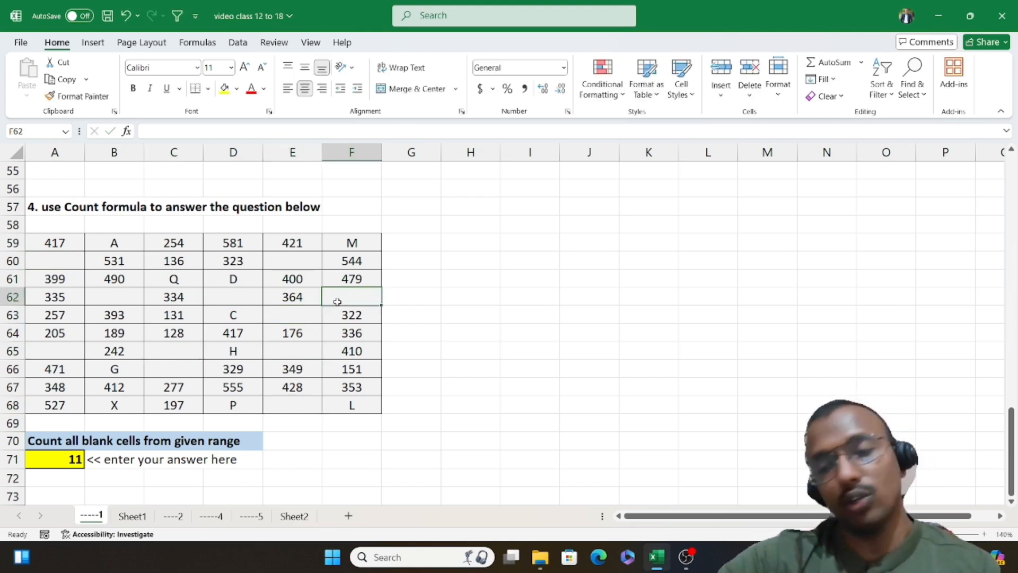